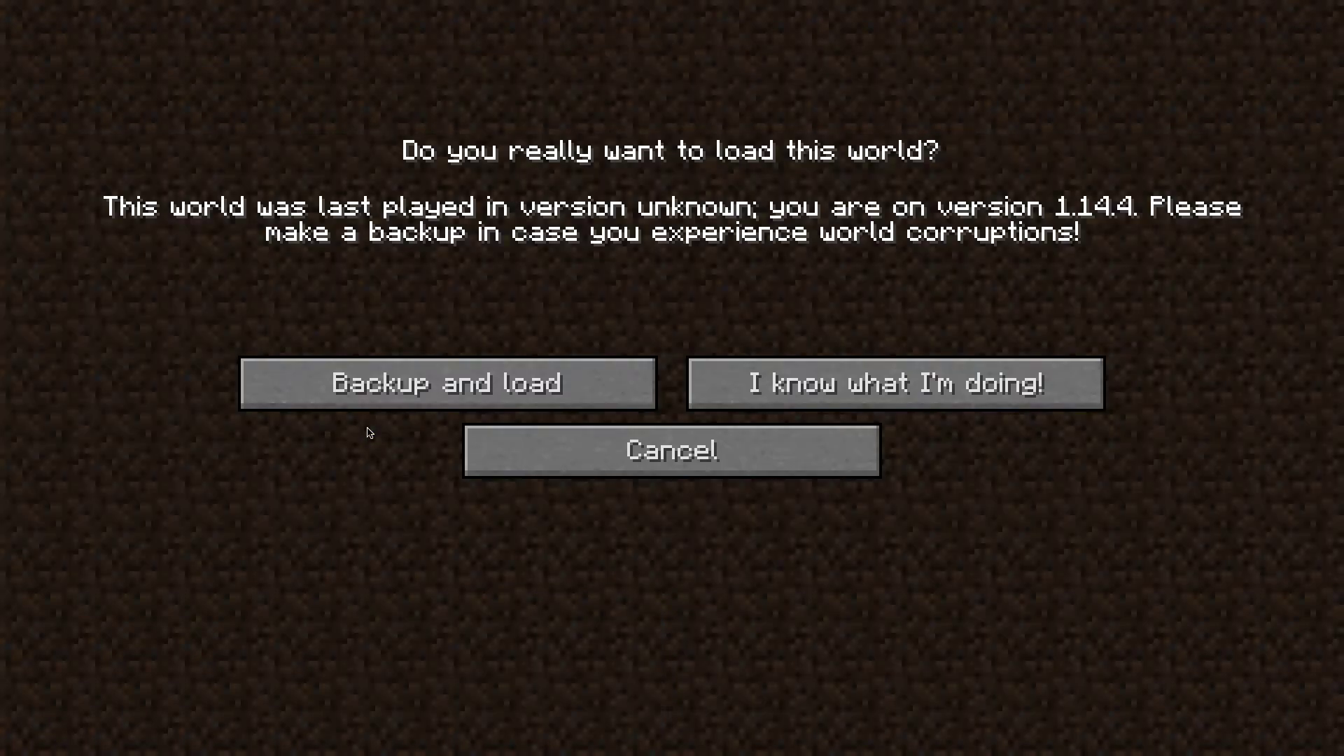
Load the world with a backup, take the game window out of full screen and minimise it.
{"action": "left_click", "coordinate": [478, 383]}
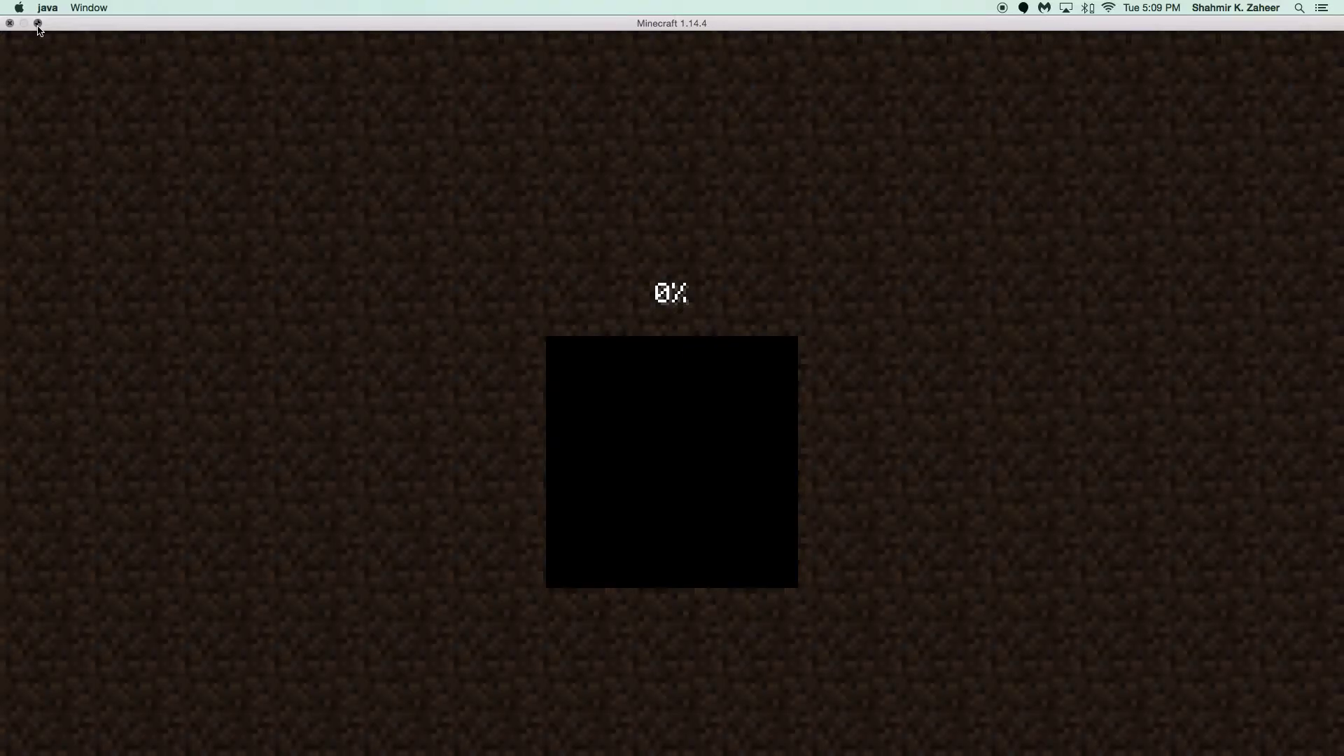
{"action": "left_click", "coordinate": [37, 23]}
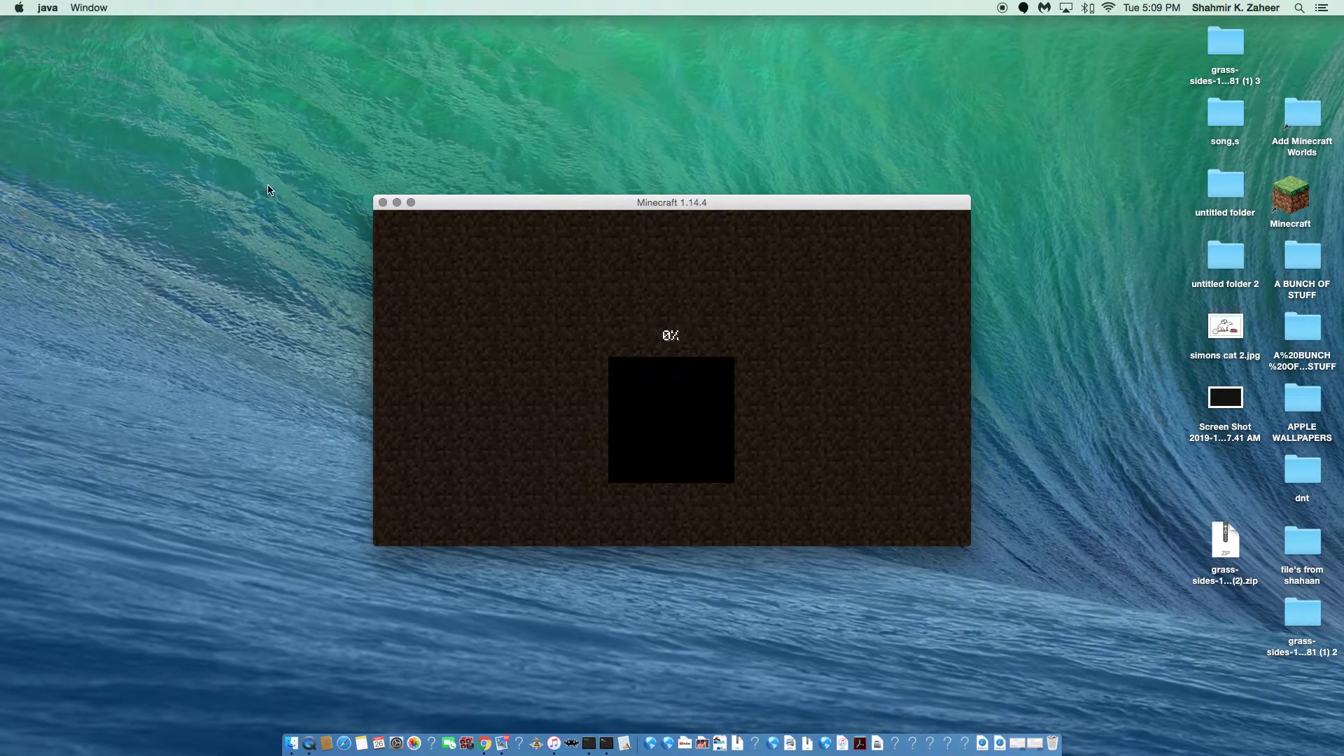
{"action": "left_click", "coordinate": [397, 202]}
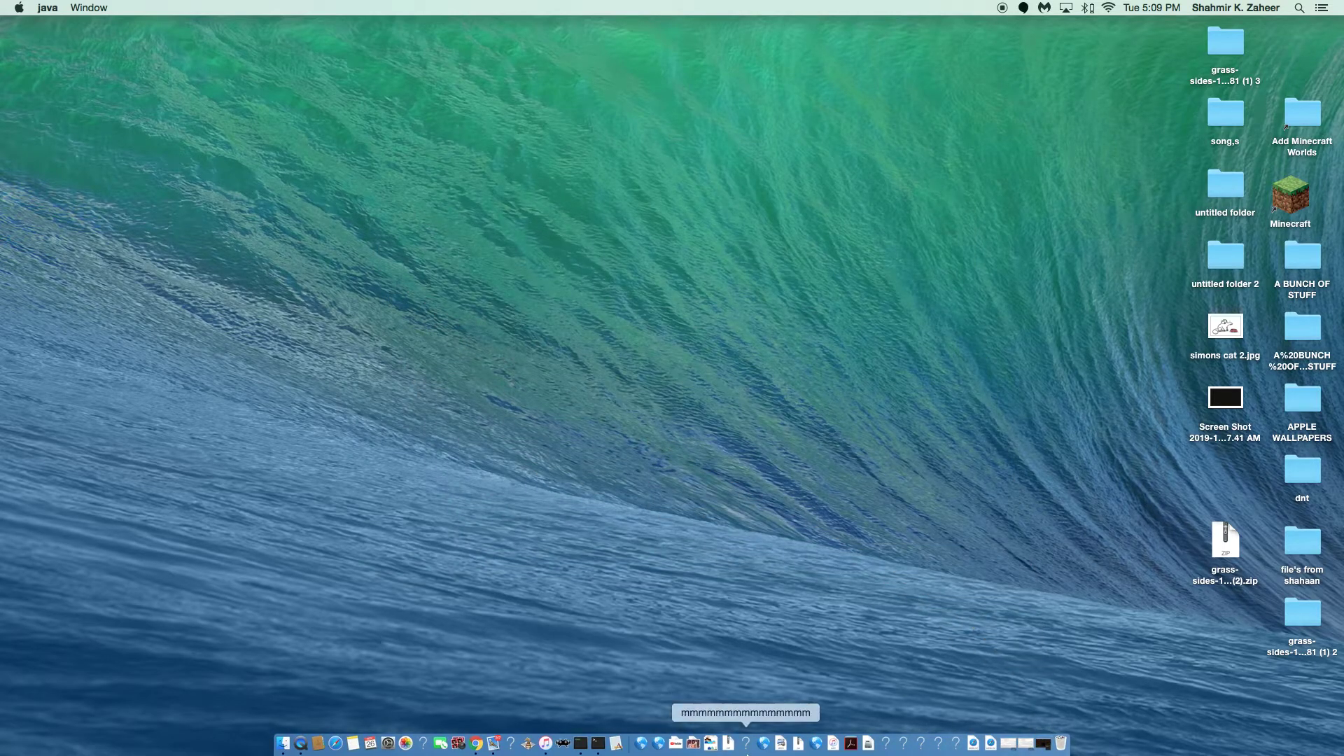
Switch to the Minecraft Launcher and show the list of installations for Java Edition.
{"action": "double_click", "coordinate": [1302, 203]}
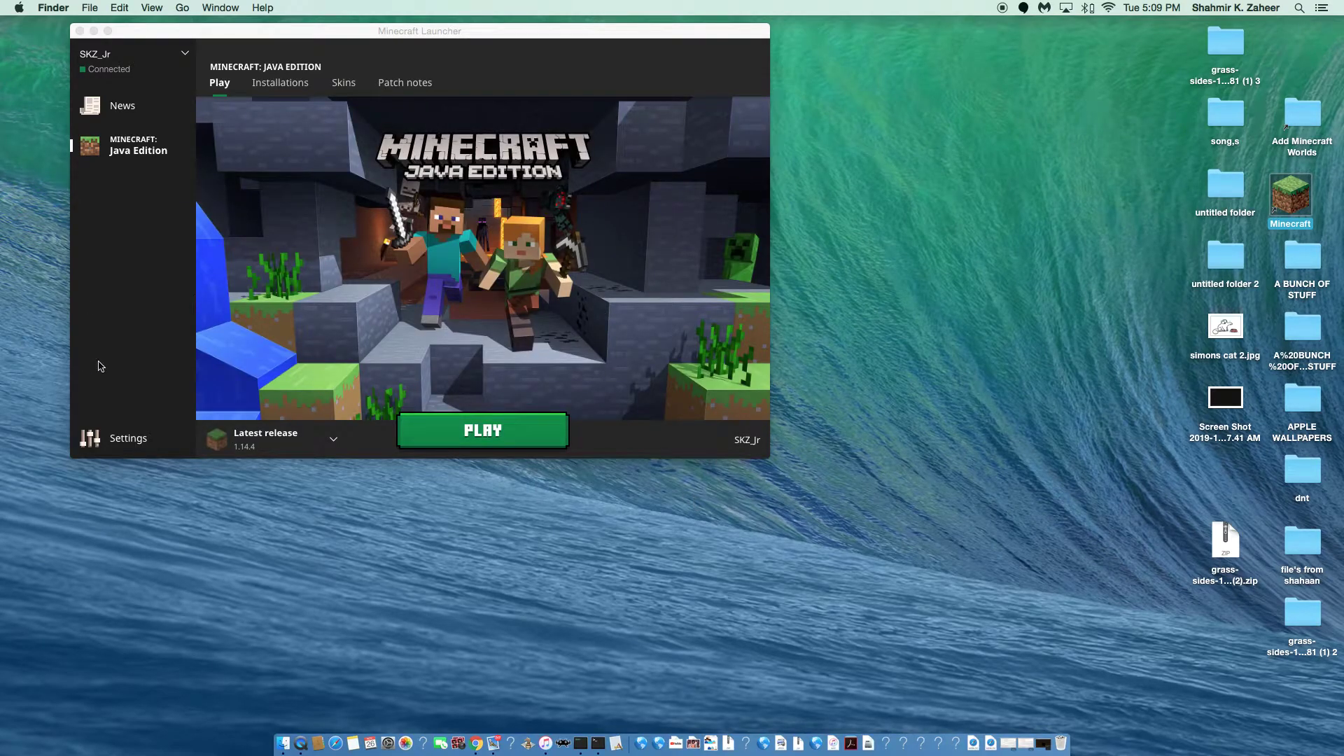
{"action": "left_click", "coordinate": [246, 448]}
{"action": "scroll", "coordinate": [250, 330], "scroll_direction": "down", "scroll_amount": 2}
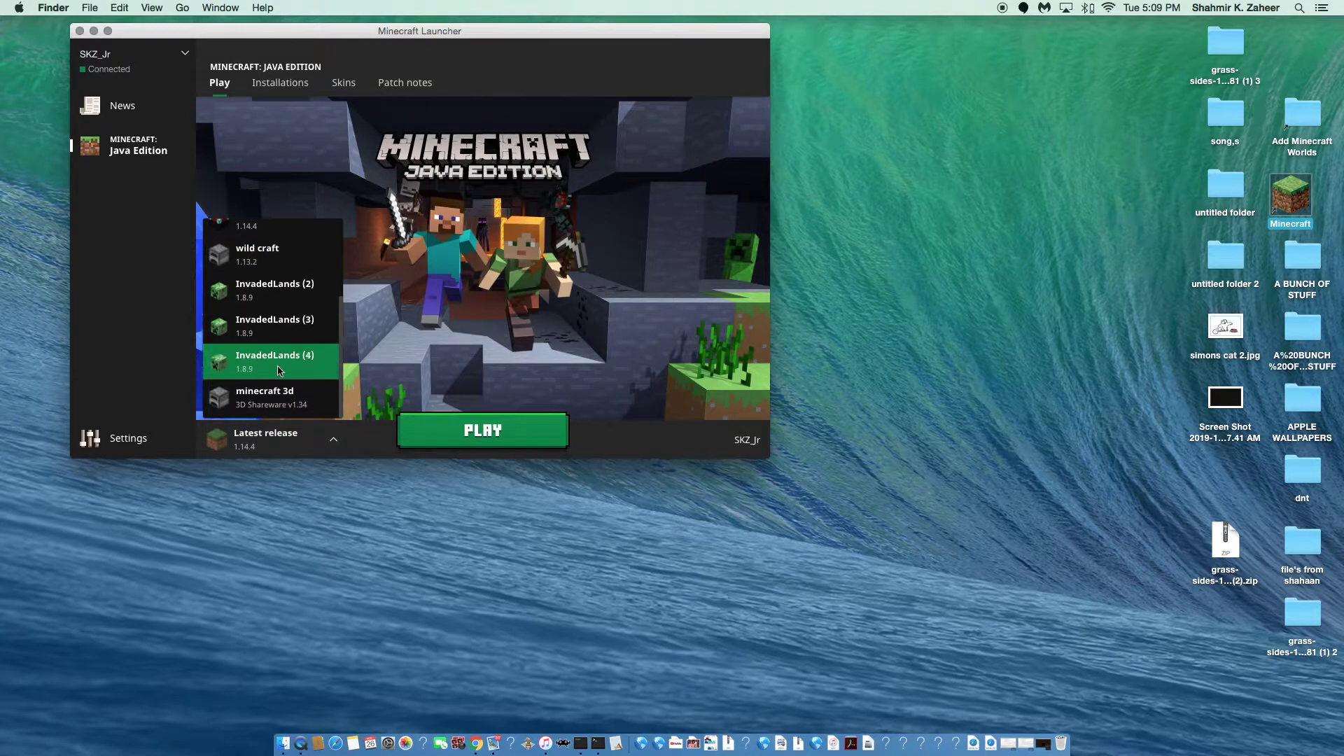
{"action": "left_click", "coordinate": [268, 83]}
{"action": "left_click", "coordinate": [268, 83]}
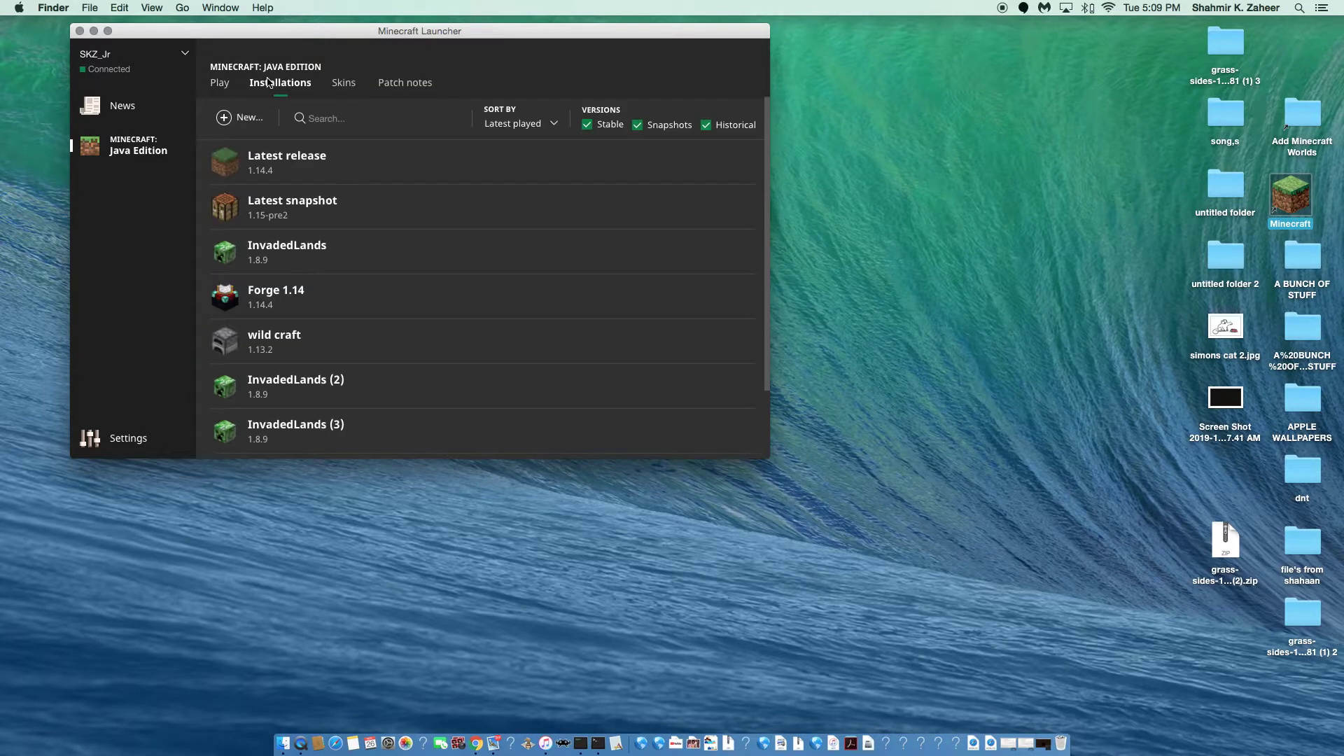
Start a new installation and set its version to release 1.5.1.
{"action": "left_click", "coordinate": [224, 124]}
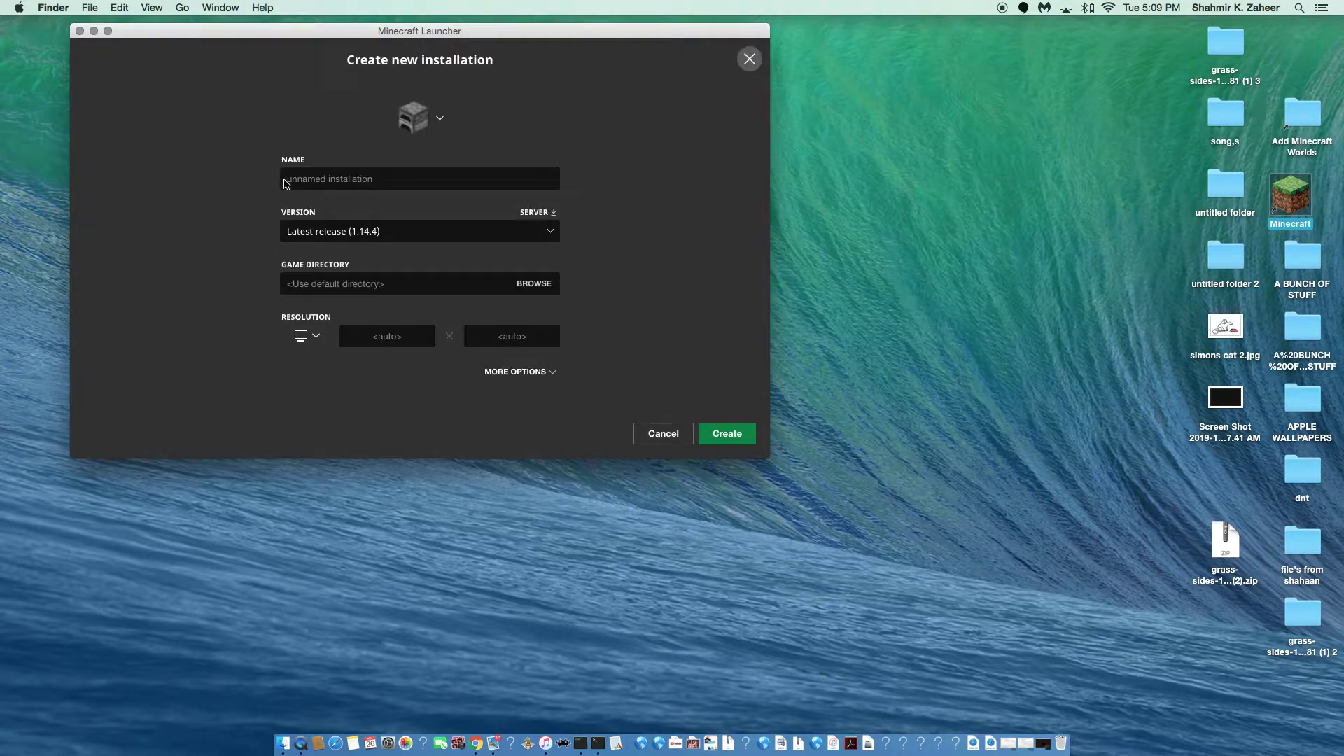
{"action": "left_click", "coordinate": [381, 232]}
{"action": "scroll", "coordinate": [375, 229], "scroll_direction": "down", "scroll_amount": 5}
{"action": "scroll", "coordinate": [369, 225], "scroll_direction": "down", "scroll_amount": 10}
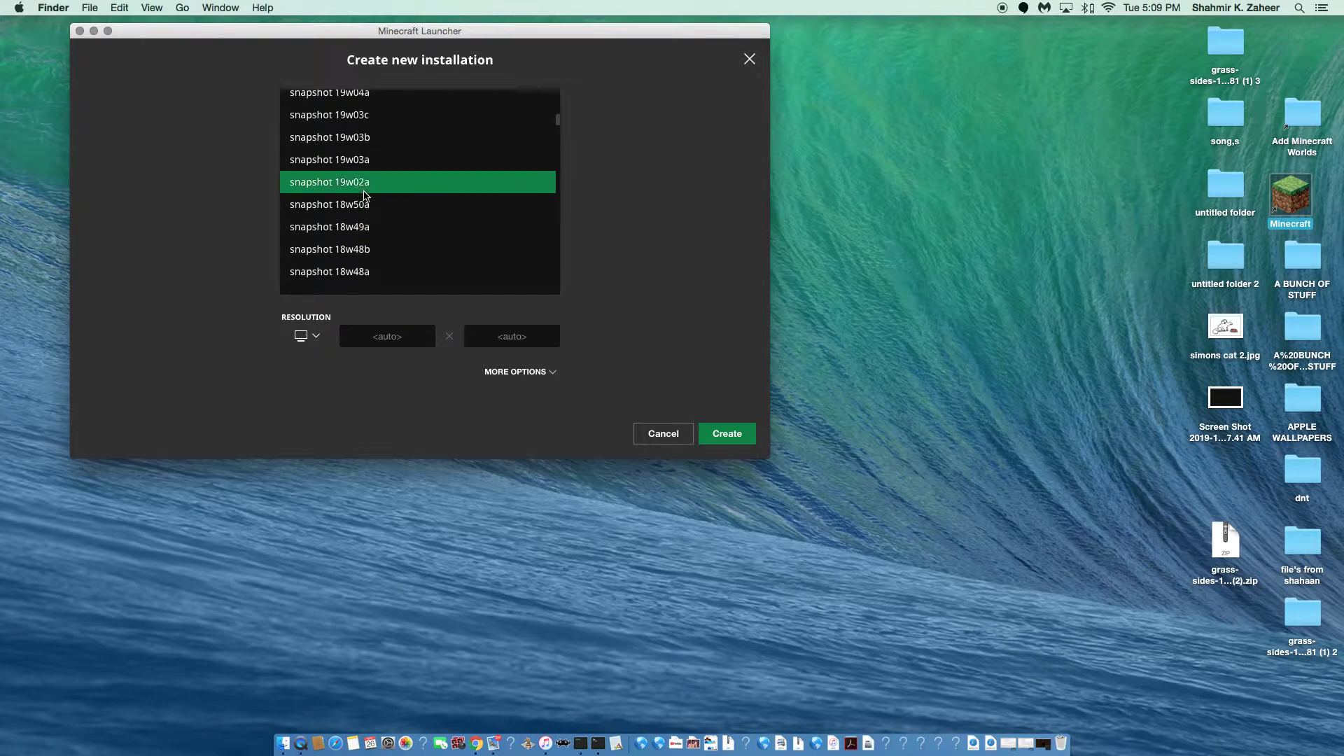
{"action": "scroll", "coordinate": [370, 242], "scroll_direction": "down", "scroll_amount": 10}
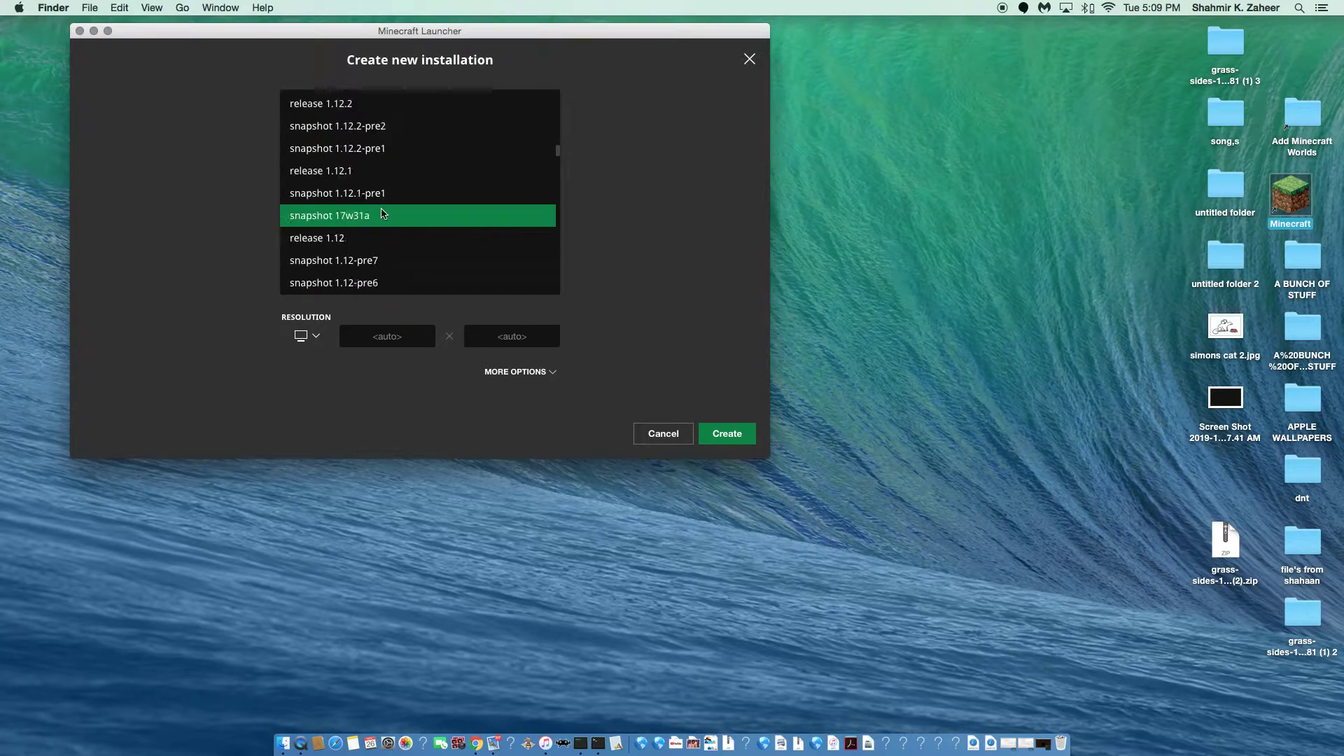
{"action": "scroll", "coordinate": [387, 231], "scroll_direction": "down", "scroll_amount": 5}
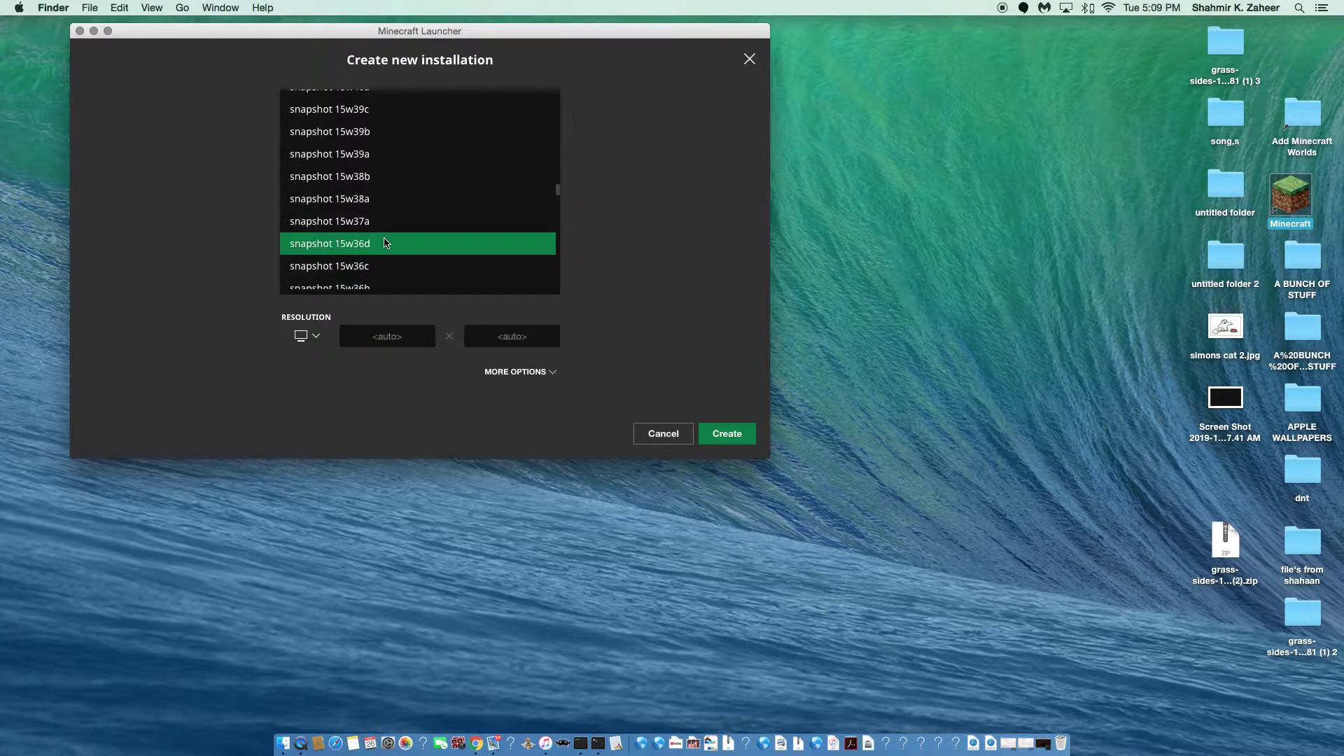
{"action": "scroll", "coordinate": [389, 207], "scroll_direction": "down", "scroll_amount": 10}
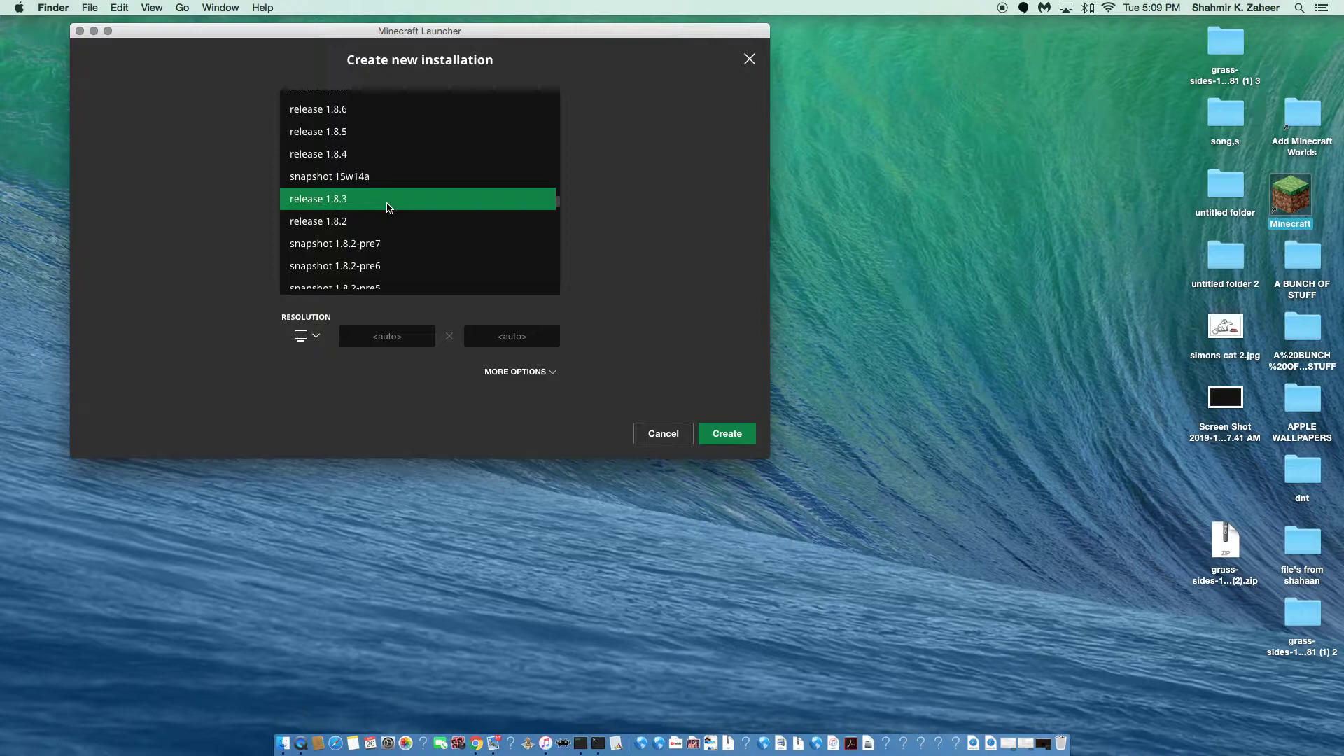
{"action": "scroll", "coordinate": [384, 201], "scroll_direction": "down", "scroll_amount": 2}
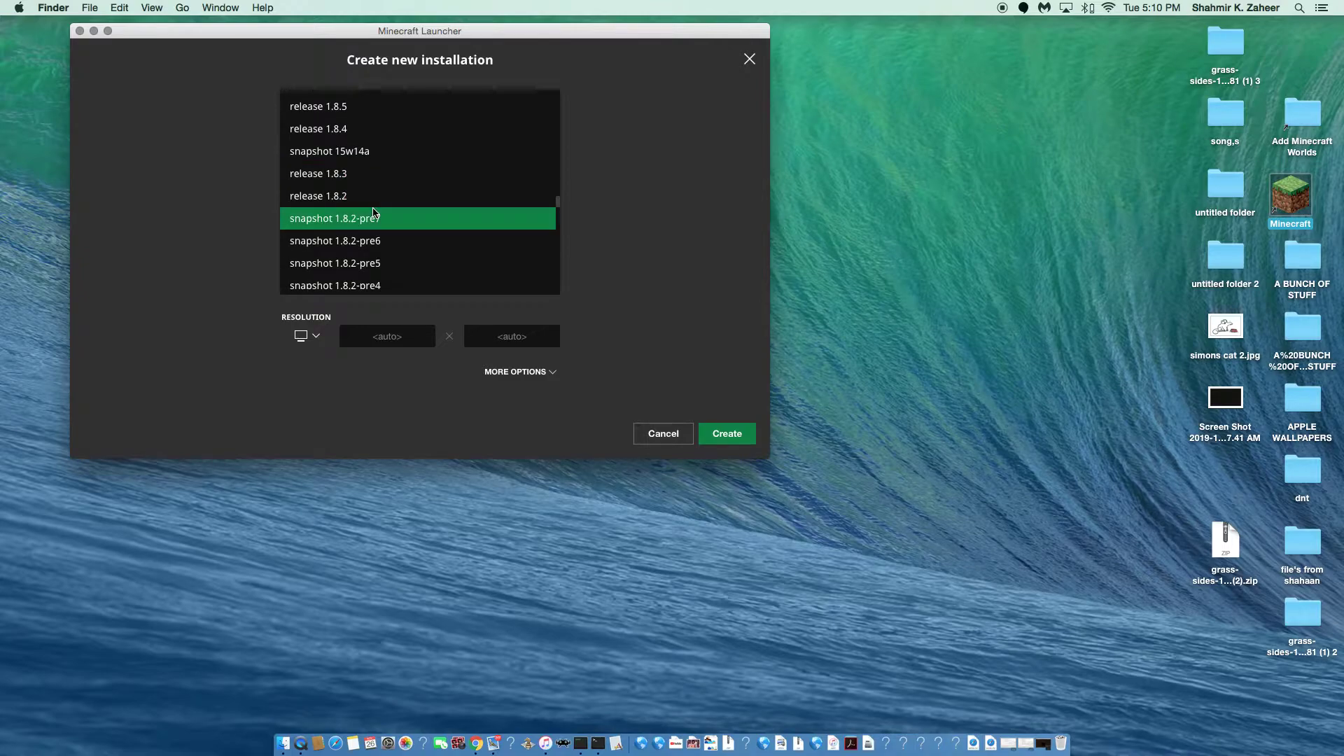
{"action": "scroll", "coordinate": [377, 241], "scroll_direction": "down", "scroll_amount": 2}
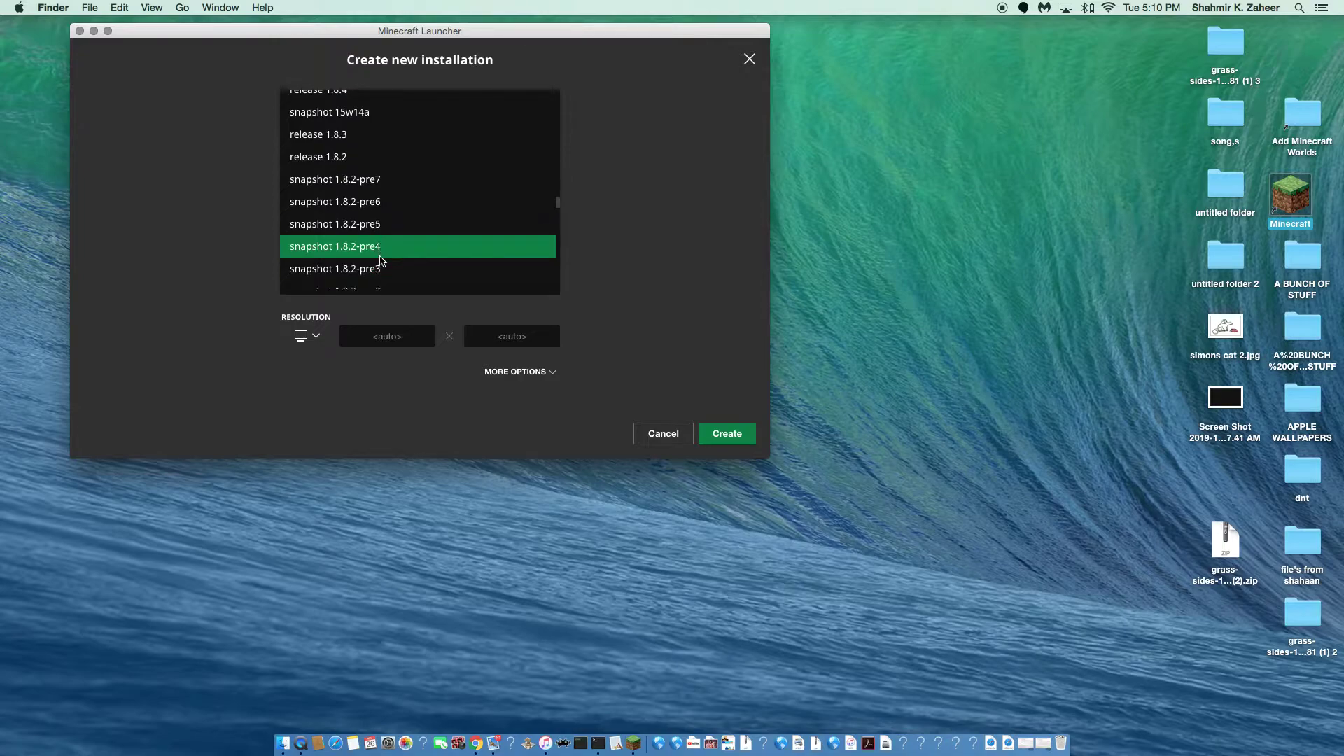
{"action": "scroll", "coordinate": [389, 273], "scroll_direction": "down", "scroll_amount": 2}
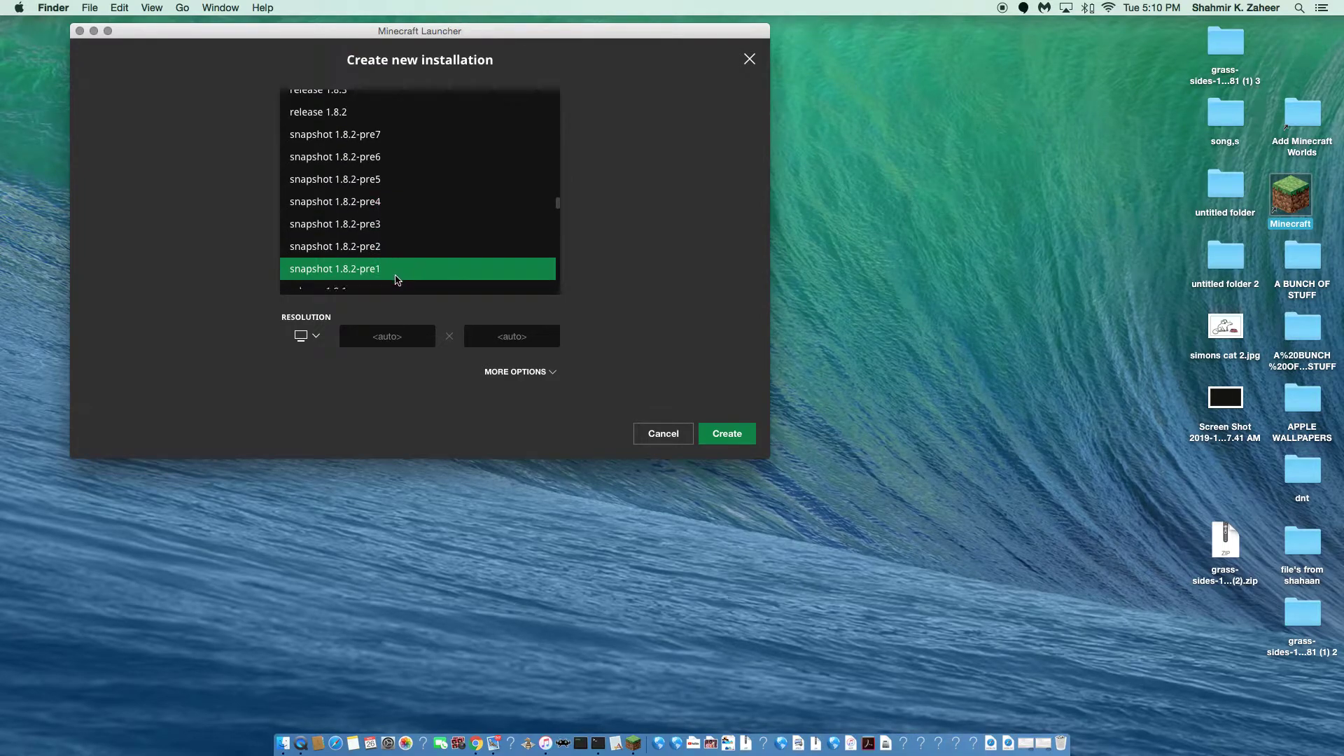
{"action": "scroll", "coordinate": [394, 281], "scroll_direction": "down", "scroll_amount": 2}
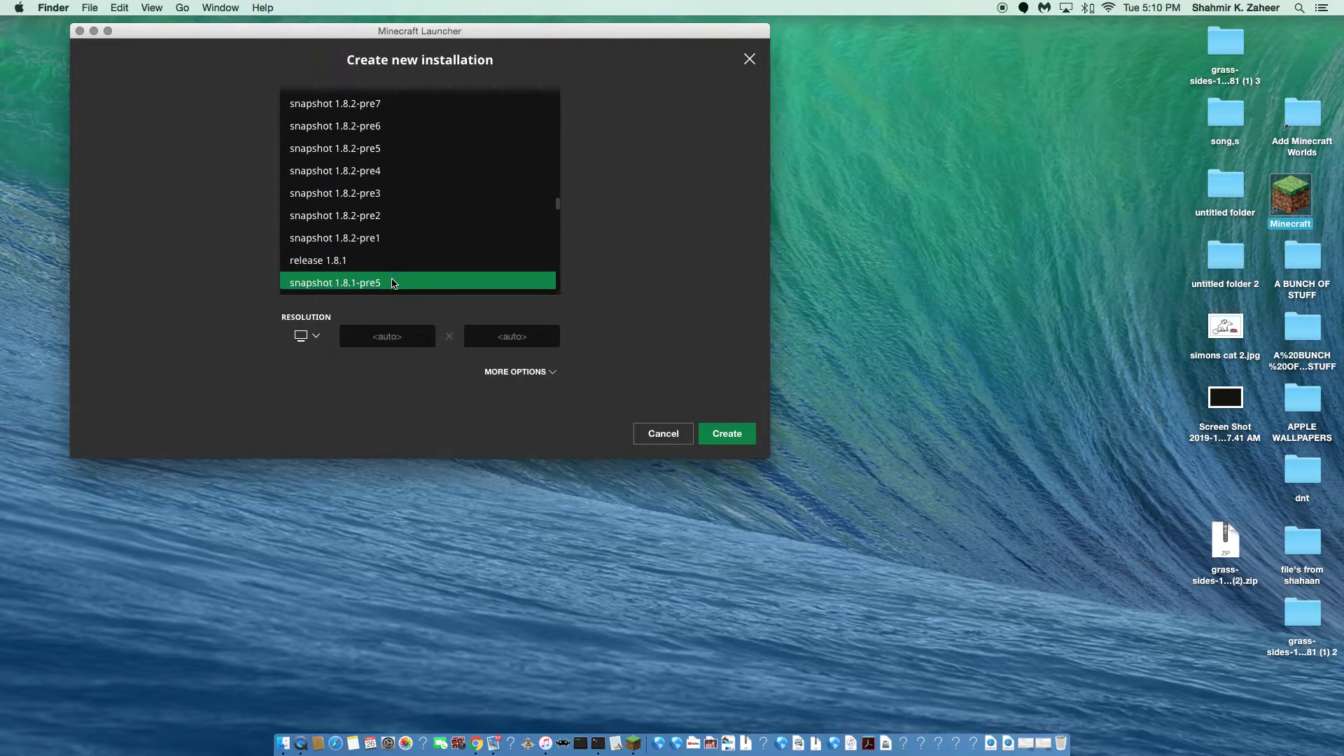
{"action": "scroll", "coordinate": [391, 282], "scroll_direction": "down", "scroll_amount": 5}
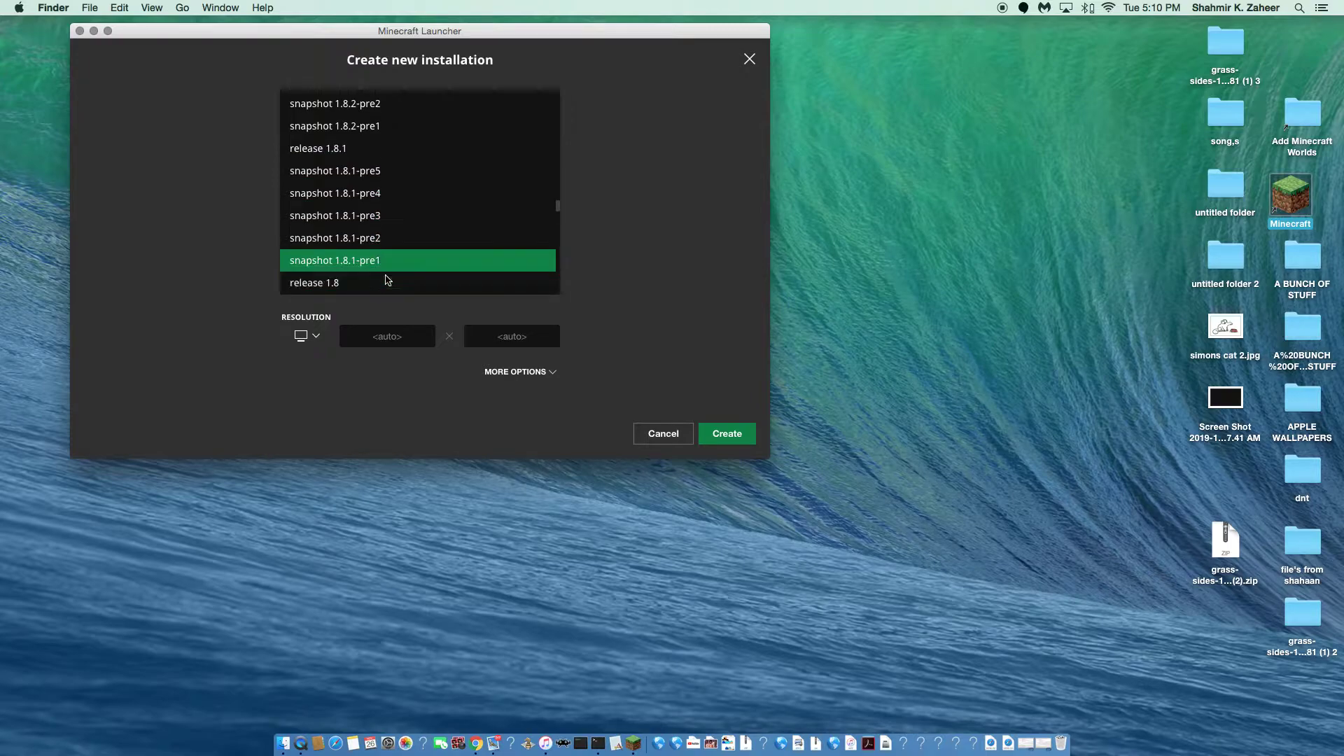
{"action": "scroll", "coordinate": [384, 279], "scroll_direction": "down", "scroll_amount": 1}
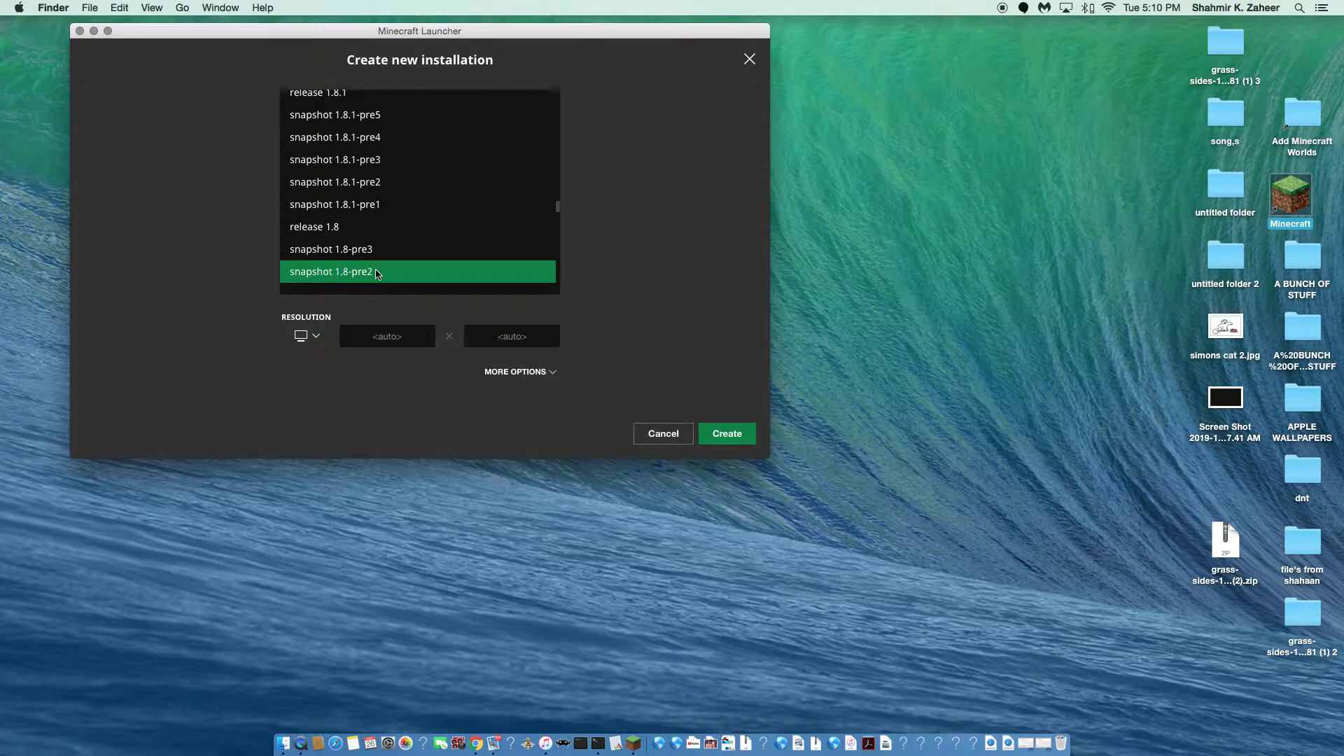
{"action": "scroll", "coordinate": [378, 276], "scroll_direction": "down", "scroll_amount": 1}
{"action": "scroll", "coordinate": [377, 279], "scroll_direction": "down", "scroll_amount": 2}
{"action": "scroll", "coordinate": [376, 277], "scroll_direction": "down", "scroll_amount": 6}
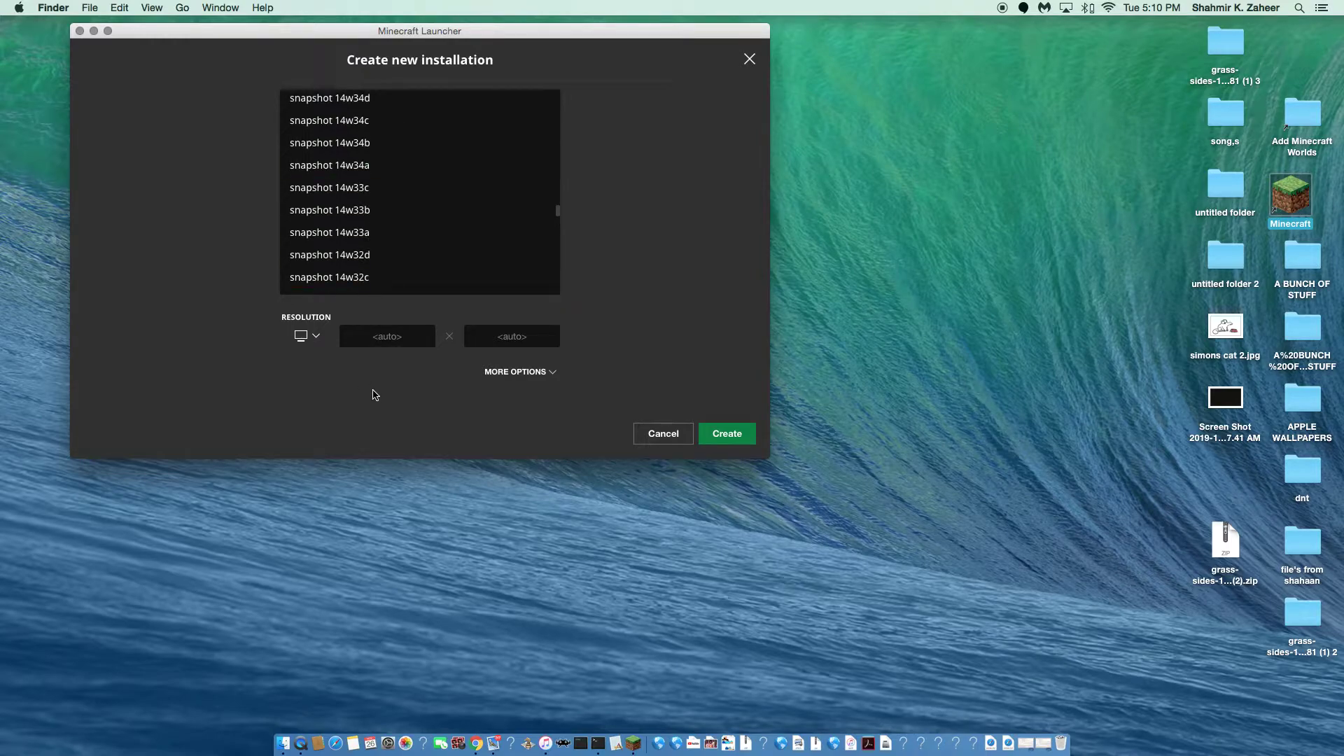
{"action": "scroll", "coordinate": [410, 215], "scroll_direction": "down", "scroll_amount": 15}
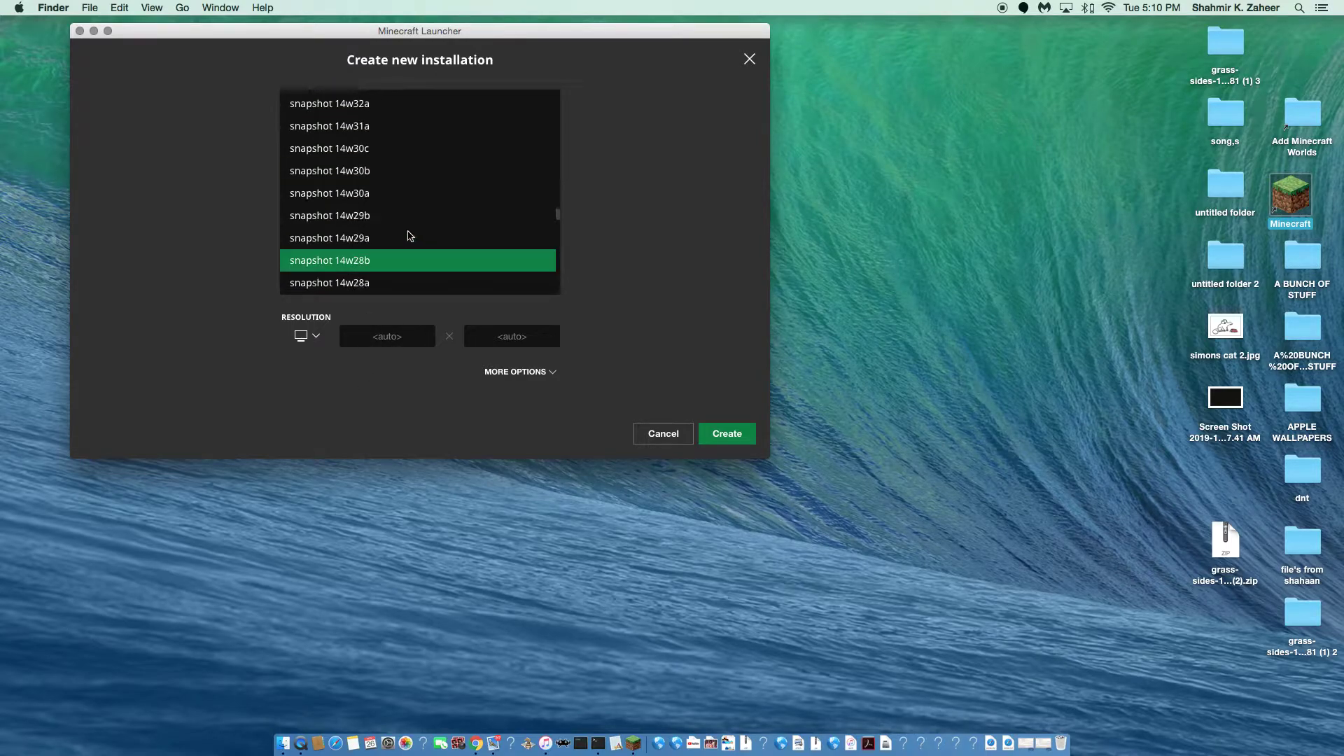
{"action": "scroll", "coordinate": [408, 232], "scroll_direction": "down", "scroll_amount": 20}
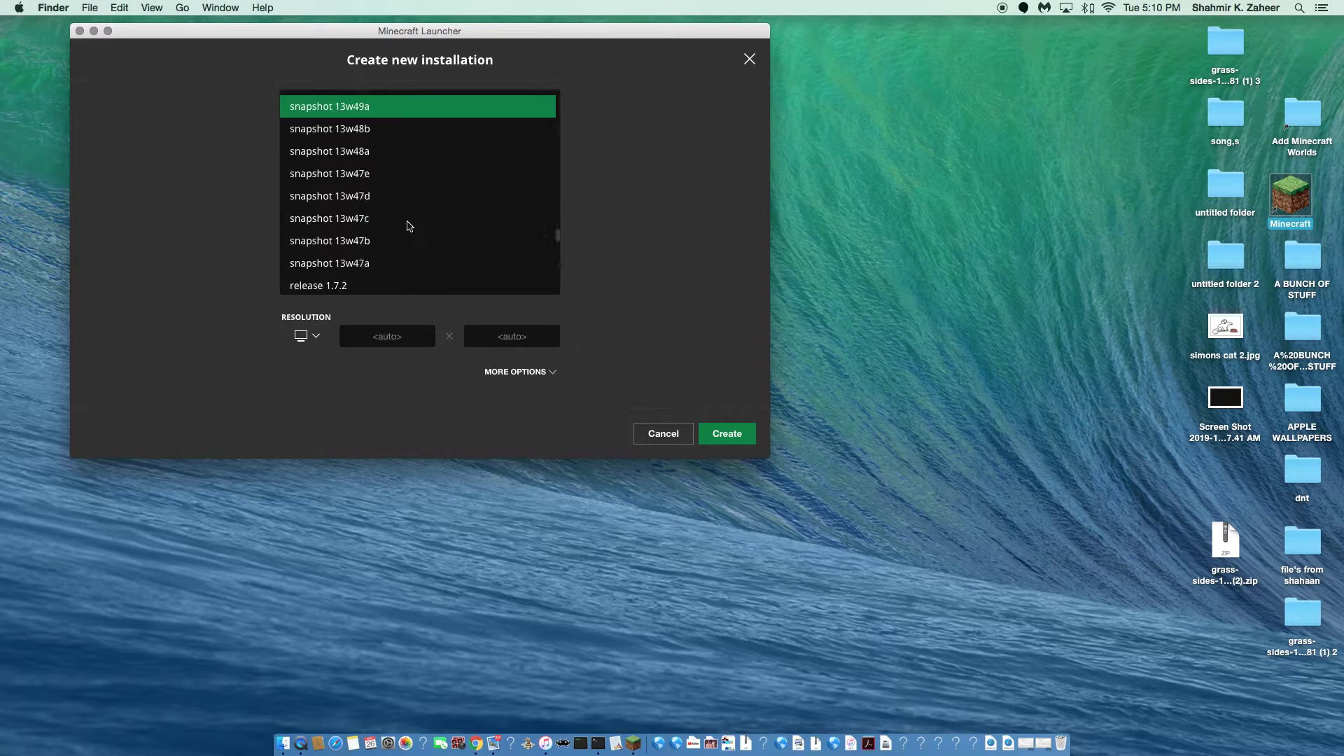
{"action": "scroll", "coordinate": [408, 236], "scroll_direction": "down", "scroll_amount": 7}
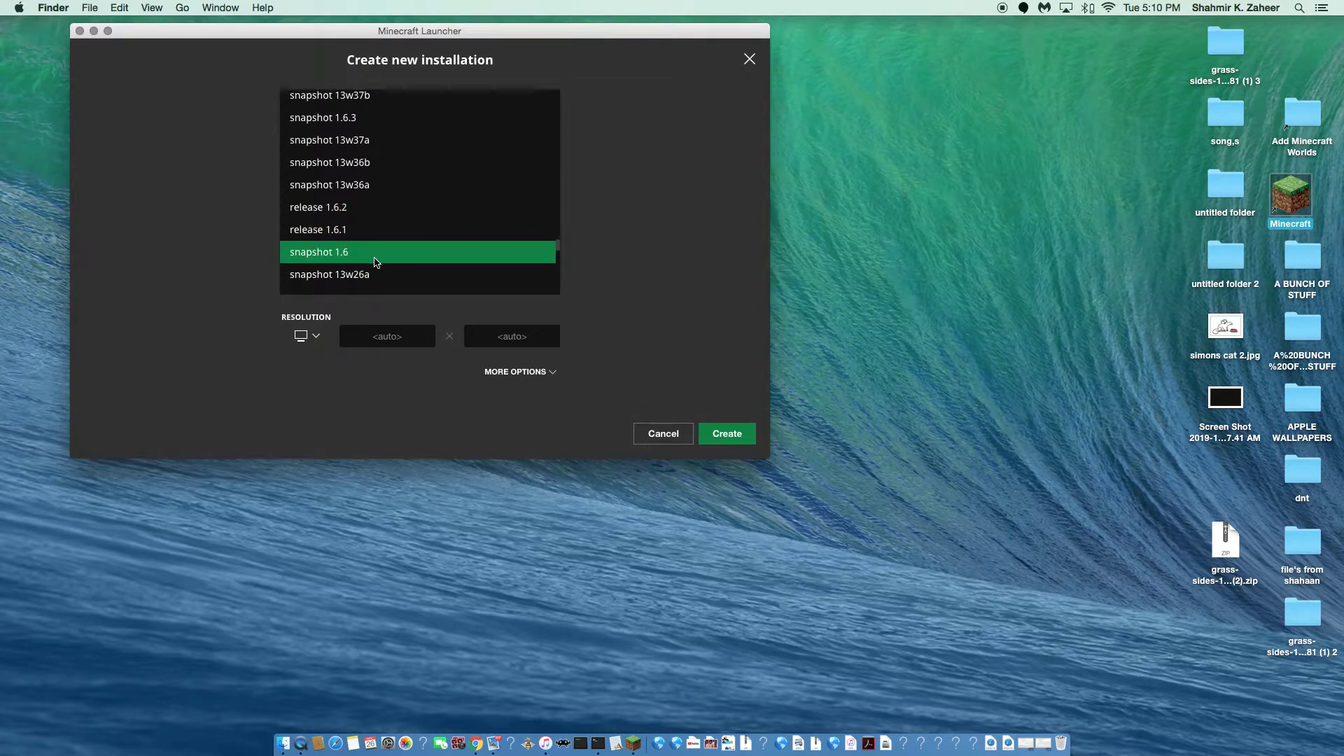
{"action": "scroll", "coordinate": [375, 248], "scroll_direction": "down", "scroll_amount": 15}
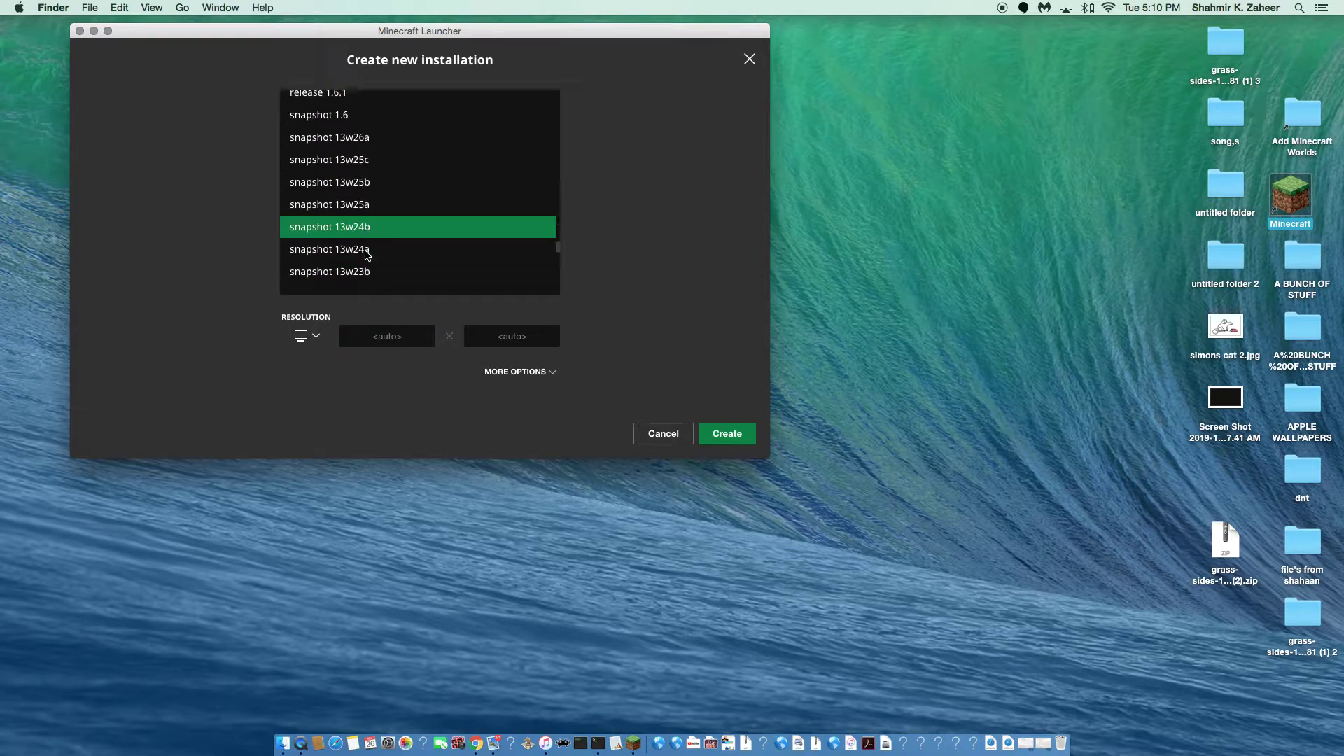
{"action": "left_click", "coordinate": [355, 279]}
{"action": "left_click", "coordinate": [355, 280]}
Name the new installation "da old days" and create it.
{"action": "left_click", "coordinate": [377, 180]}
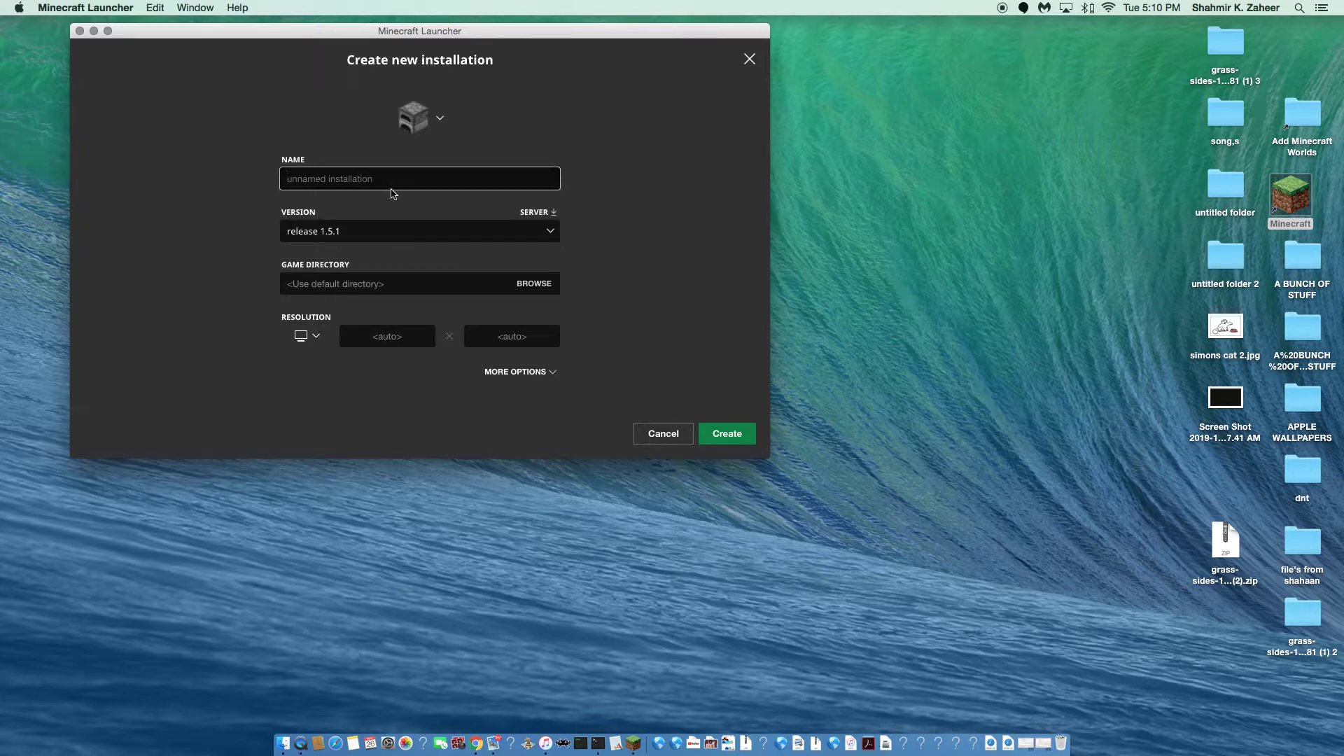
{"action": "type", "text": "da old days"}
{"action": "key", "text": "Return"}
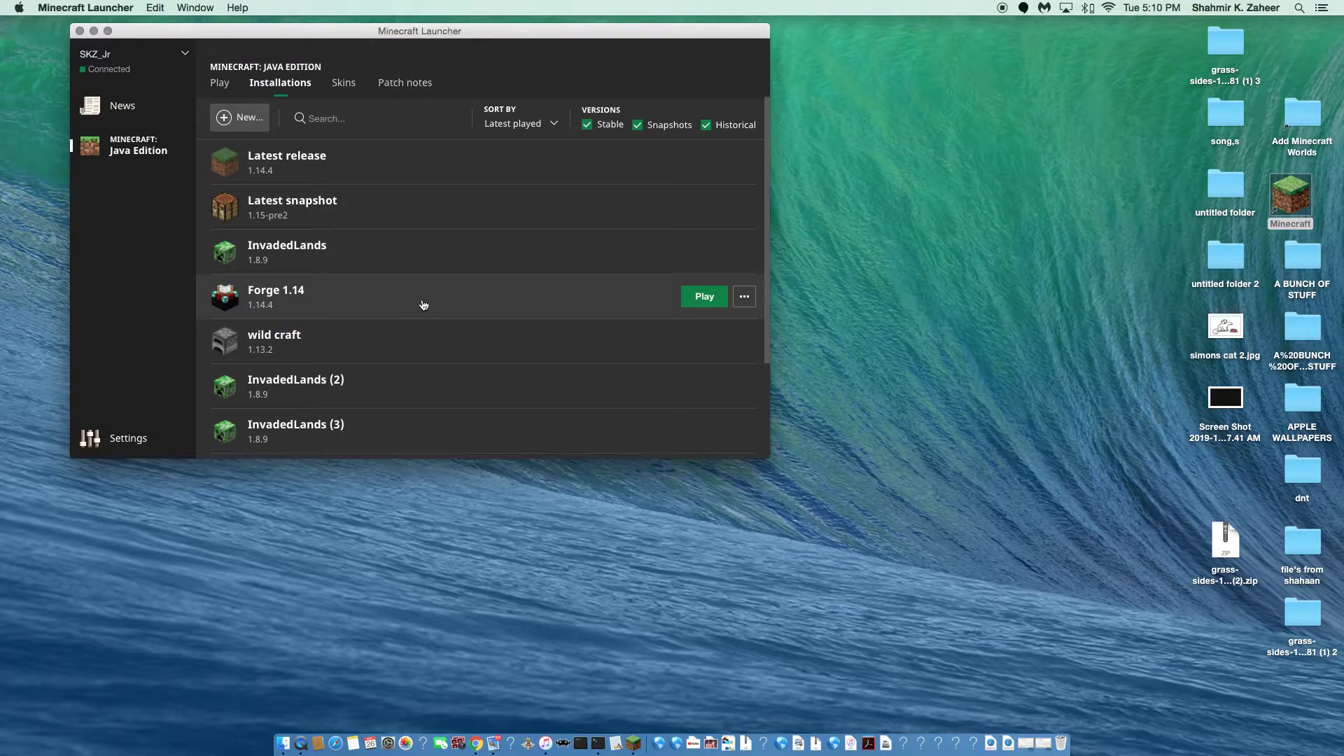
Start a new installation and set its version to snapshot 16w03a.
{"action": "left_click", "coordinate": [246, 119]}
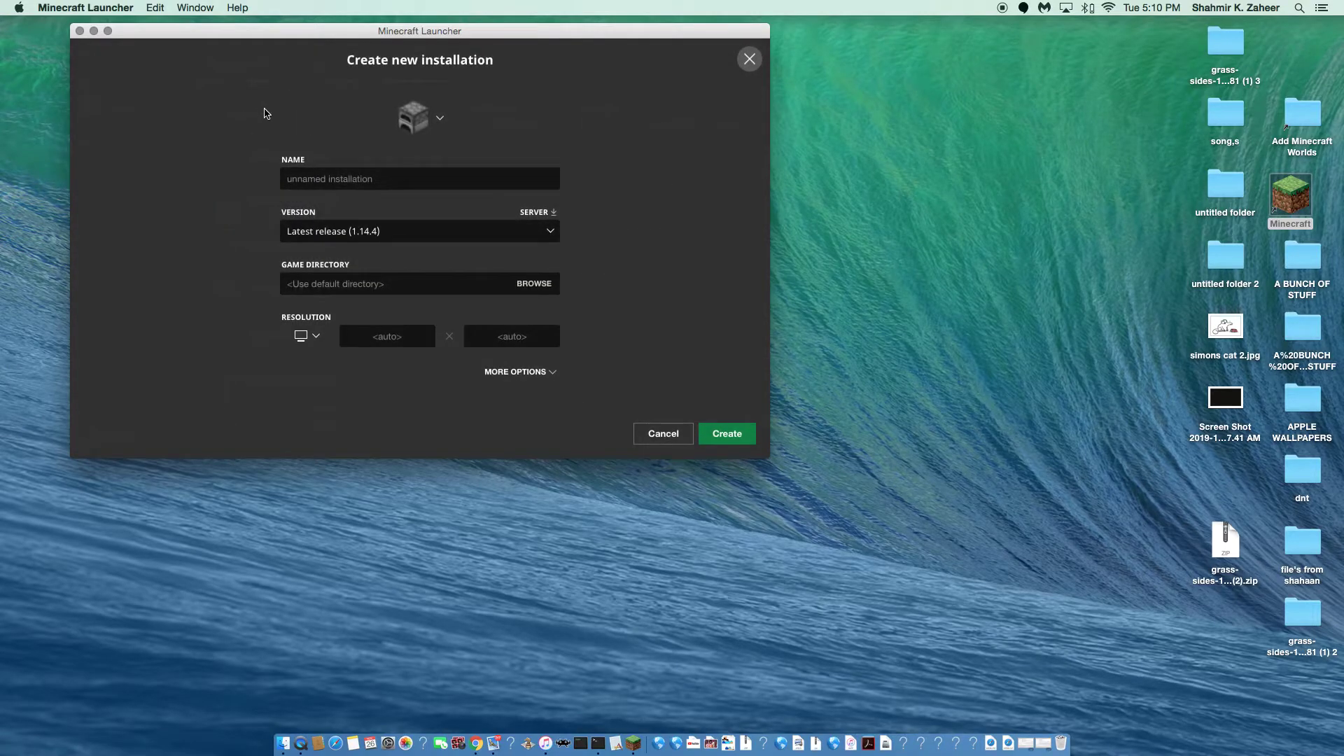
{"action": "left_click", "coordinate": [333, 236]}
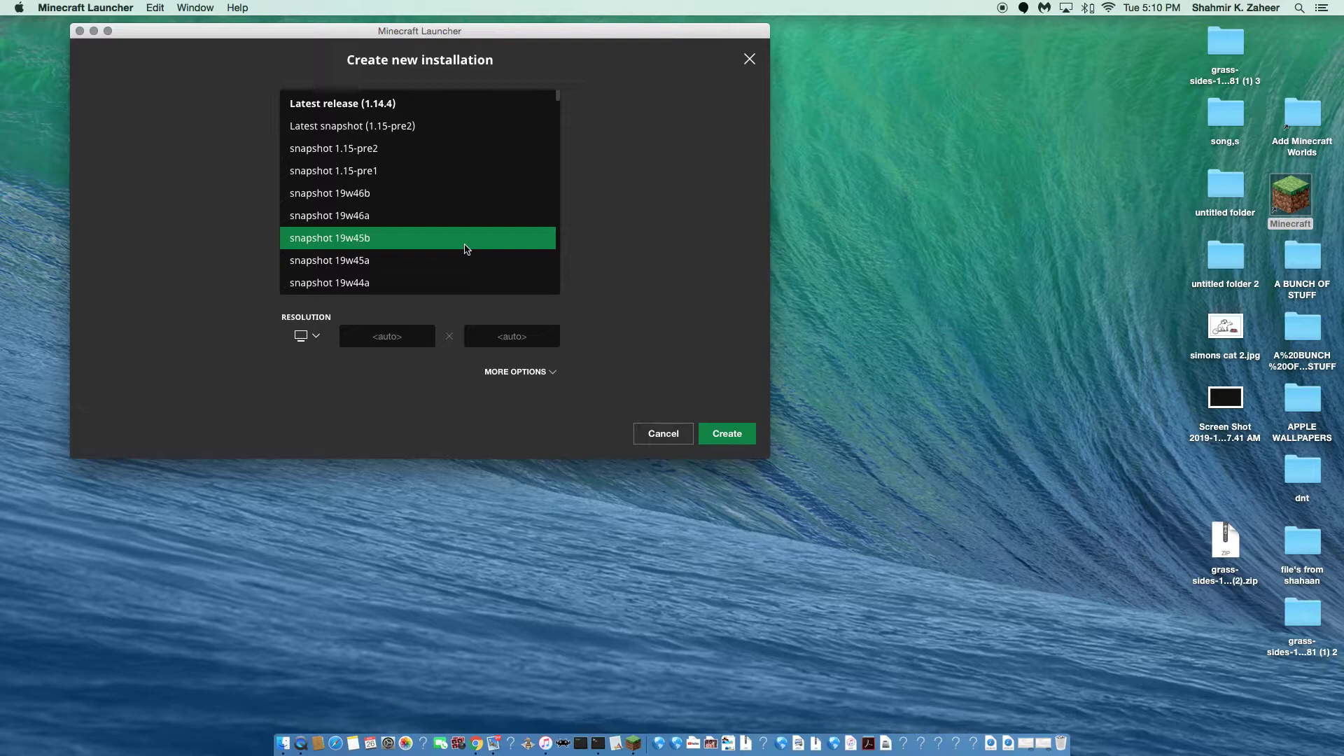
{"action": "key", "text": "Down"}
{"action": "key", "text": "Down"}
{"action": "key", "text": "Down"}
{"action": "key", "text": "Down"}
{"action": "key", "text": "Down"}
{"action": "key", "text": "Down"}
{"action": "key", "text": "Down"}
{"action": "key", "text": "Down"}
{"action": "key", "text": "Down"}
{"action": "key", "text": "Down"}
{"action": "key", "text": "Down"}
{"action": "key", "text": "Down"}
{"action": "key", "text": "Down"}
{"action": "key", "text": "Down"}
{"action": "key", "text": "Down"}
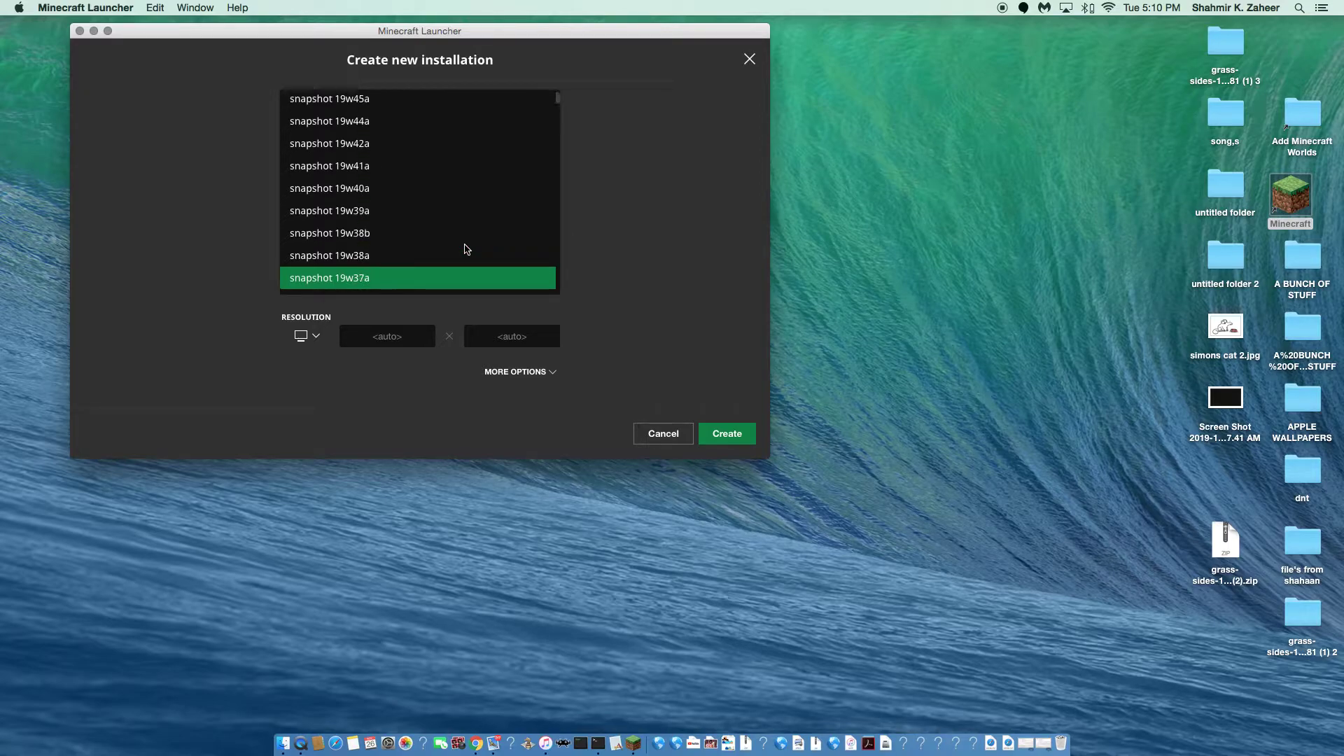
{"action": "key", "text": "Down"}
{"action": "key", "text": "Down"}
{"action": "key", "text": "Down"}
{"action": "key", "text": "Down"}
{"action": "key", "text": "Down"}
{"action": "key", "text": "Down"}
{"action": "key", "text": "Down"}
{"action": "key", "text": "Down"}
{"action": "key", "text": "Down"}
{"action": "key", "text": "Down"}
{"action": "key", "text": "Down"}
{"action": "key", "text": "Down"}
{"action": "key", "text": "Down"}
{"action": "key", "text": "Down"}
{"action": "key", "text": "Down"}
{"action": "key", "text": "Down"}
{"action": "key", "text": "Down"}
{"action": "key", "text": "Down"}
{"action": "key", "text": "Down"}
{"action": "key", "text": "Down"}
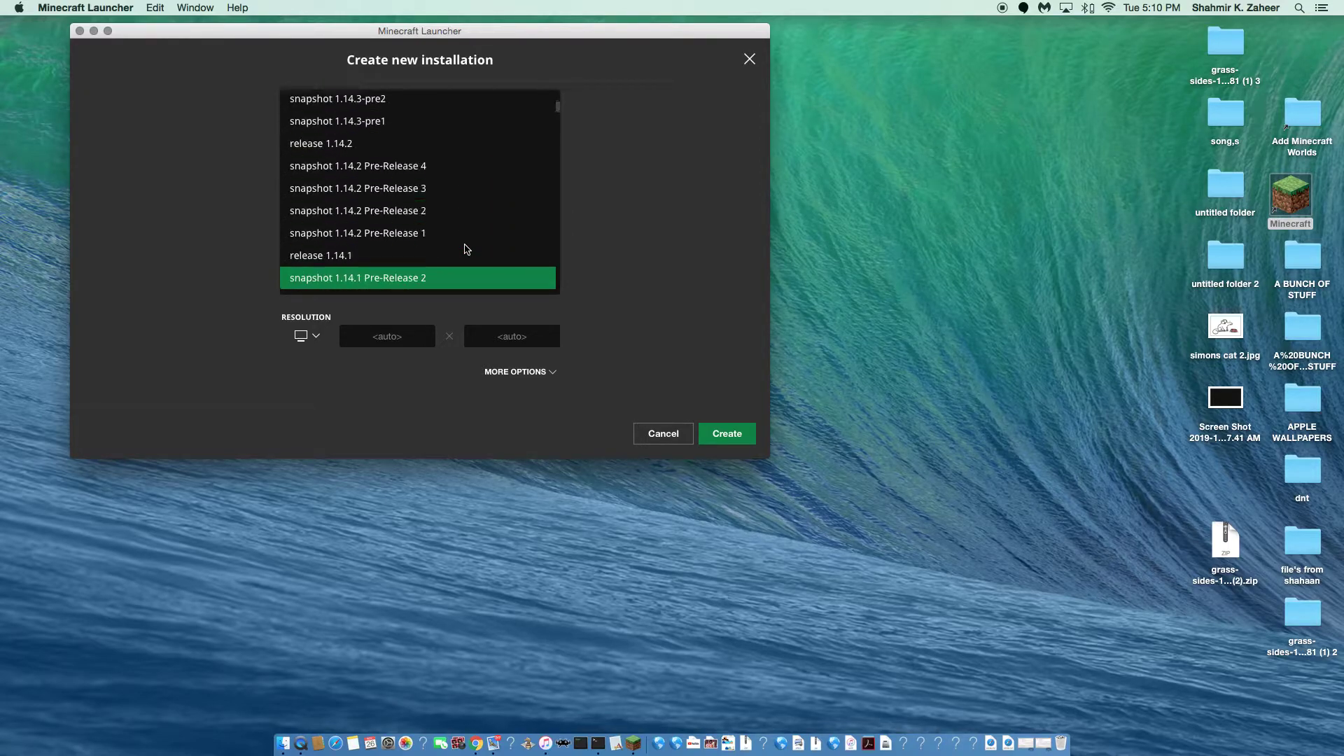
{"action": "key", "text": "Down"}
{"action": "key", "text": "Down"}
{"action": "key", "text": "Down"}
{"action": "key", "text": "Down"}
{"action": "key", "text": "Down"}
{"action": "key", "text": "Down"}
{"action": "key", "text": "Down"}
{"action": "key", "text": "Down"}
{"action": "key", "text": "Down"}
{"action": "key", "text": "Down"}
{"action": "key", "text": "Down"}
{"action": "key", "text": "Down"}
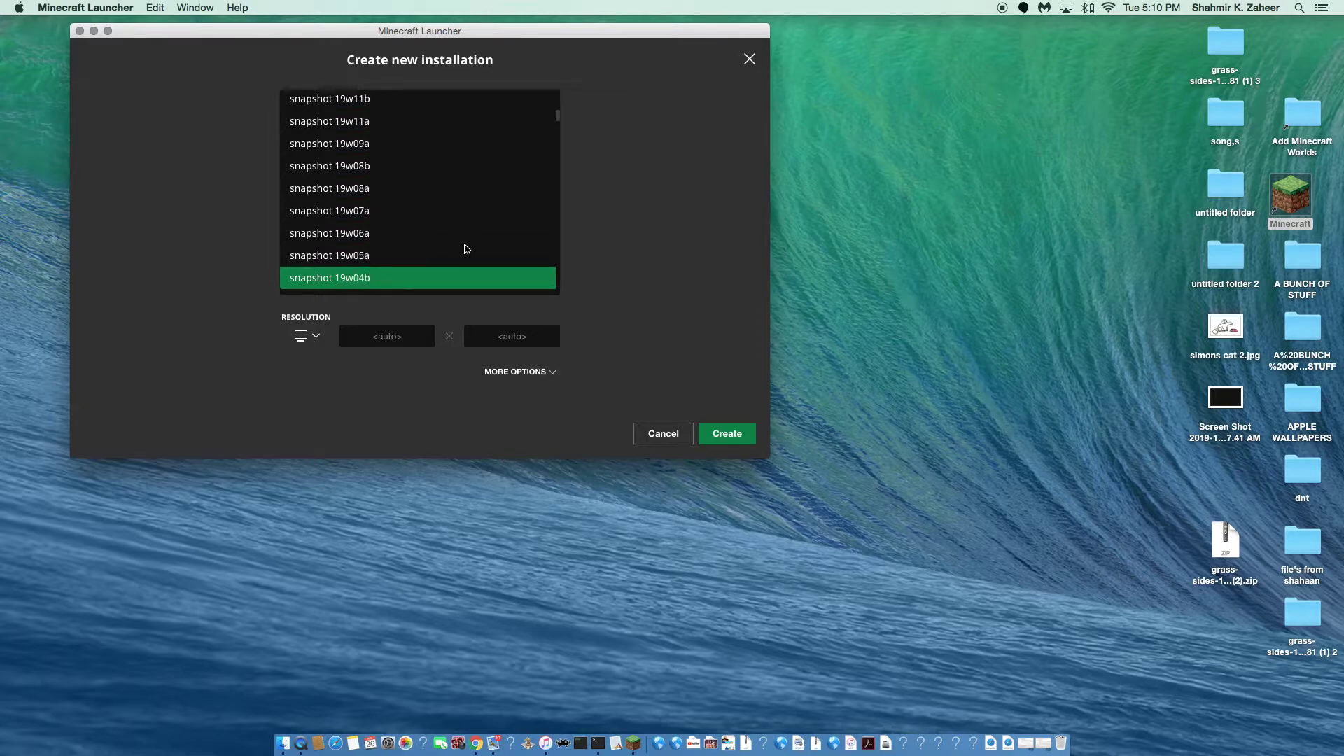
{"action": "key", "text": "Down"}
{"action": "key", "text": "Down"}
{"action": "key", "text": "Down"}
{"action": "key", "text": "Down"}
{"action": "key", "text": "Down"}
{"action": "key", "text": "Down"}
{"action": "key", "text": "Down"}
{"action": "key", "text": "Down"}
{"action": "key", "text": "Down"}
{"action": "key", "text": "Down"}
{"action": "key", "text": "Down"}
{"action": "key", "text": "Down"}
{"action": "key", "text": "Down"}
{"action": "key", "text": "Down"}
{"action": "key", "text": "Down"}
{"action": "key", "text": "Down"}
{"action": "key", "text": "Down"}
{"action": "key", "text": "Down"}
{"action": "key", "text": "Down"}
{"action": "key", "text": "Down"}
{"action": "key", "text": "Down"}
{"action": "key", "text": "Down"}
{"action": "key", "text": "Down"}
{"action": "key", "text": "Down"}
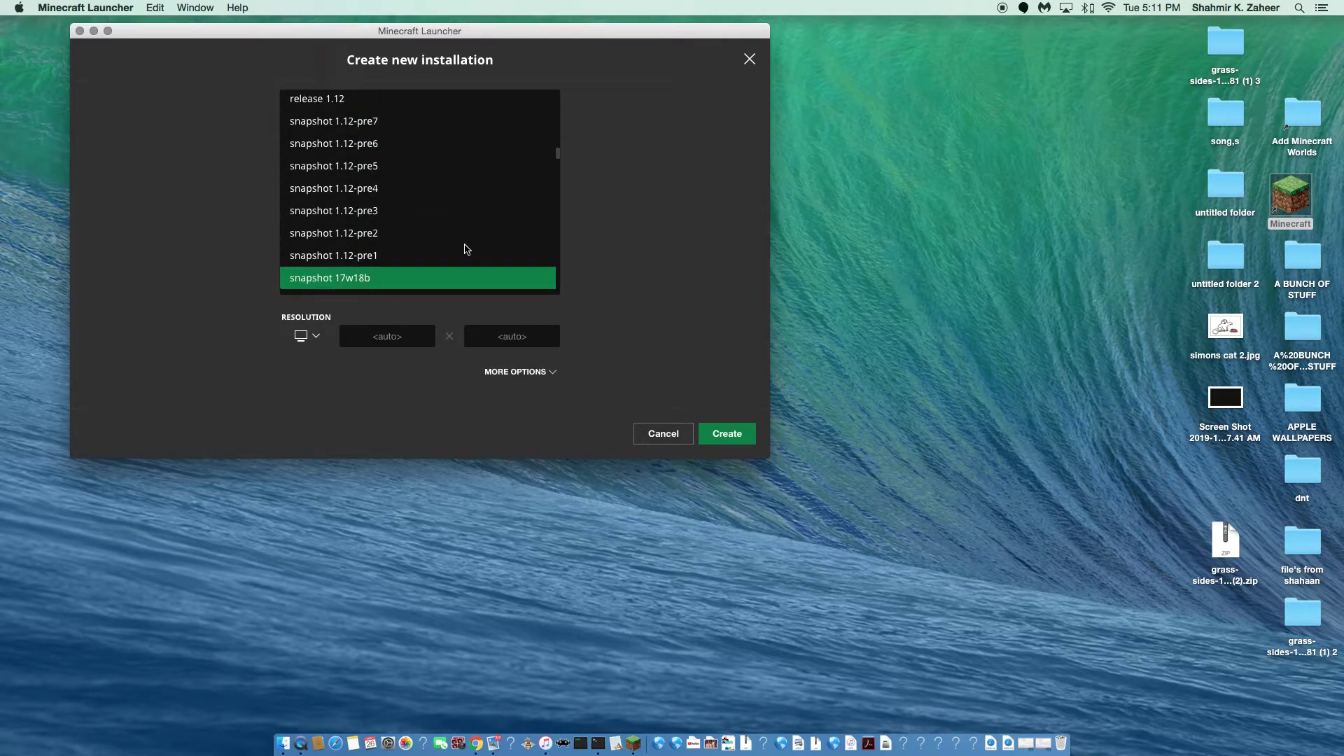
{"action": "key", "text": "Down"}
{"action": "key", "text": "Down"}
{"action": "key", "text": "Down"}
{"action": "key", "text": "Down"}
{"action": "key", "text": "Down"}
{"action": "key", "text": "Down"}
{"action": "key", "text": "Down"}
{"action": "key", "text": "Down"}
{"action": "key", "text": "Down"}
{"action": "key", "text": "Down"}
{"action": "key", "text": "Down"}
{"action": "key", "text": "Down"}
{"action": "key", "text": "Down"}
{"action": "key", "text": "Down"}
{"action": "key", "text": "Down"}
{"action": "key", "text": "Down"}
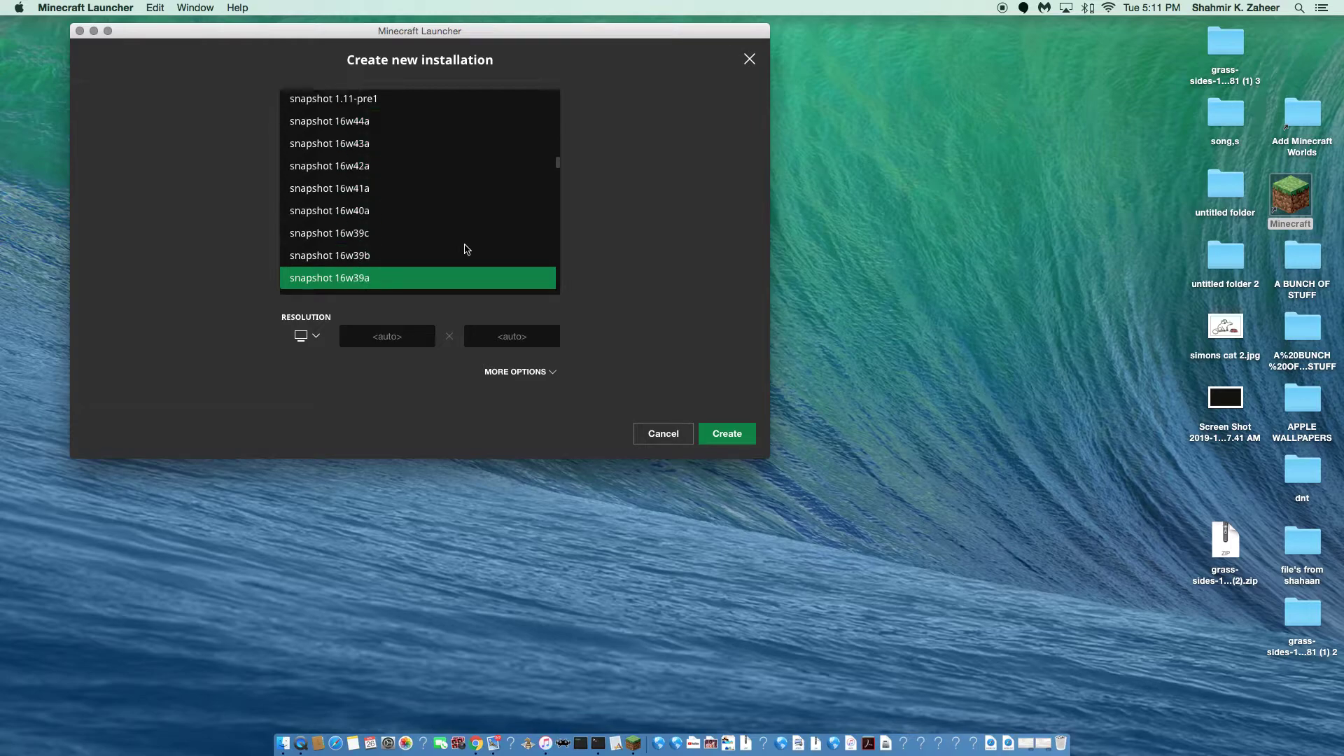
{"action": "key", "text": "Down"}
{"action": "key", "text": "Down"}
{"action": "key", "text": "Down"}
{"action": "key", "text": "Down"}
{"action": "key", "text": "Down"}
{"action": "key", "text": "Up"}
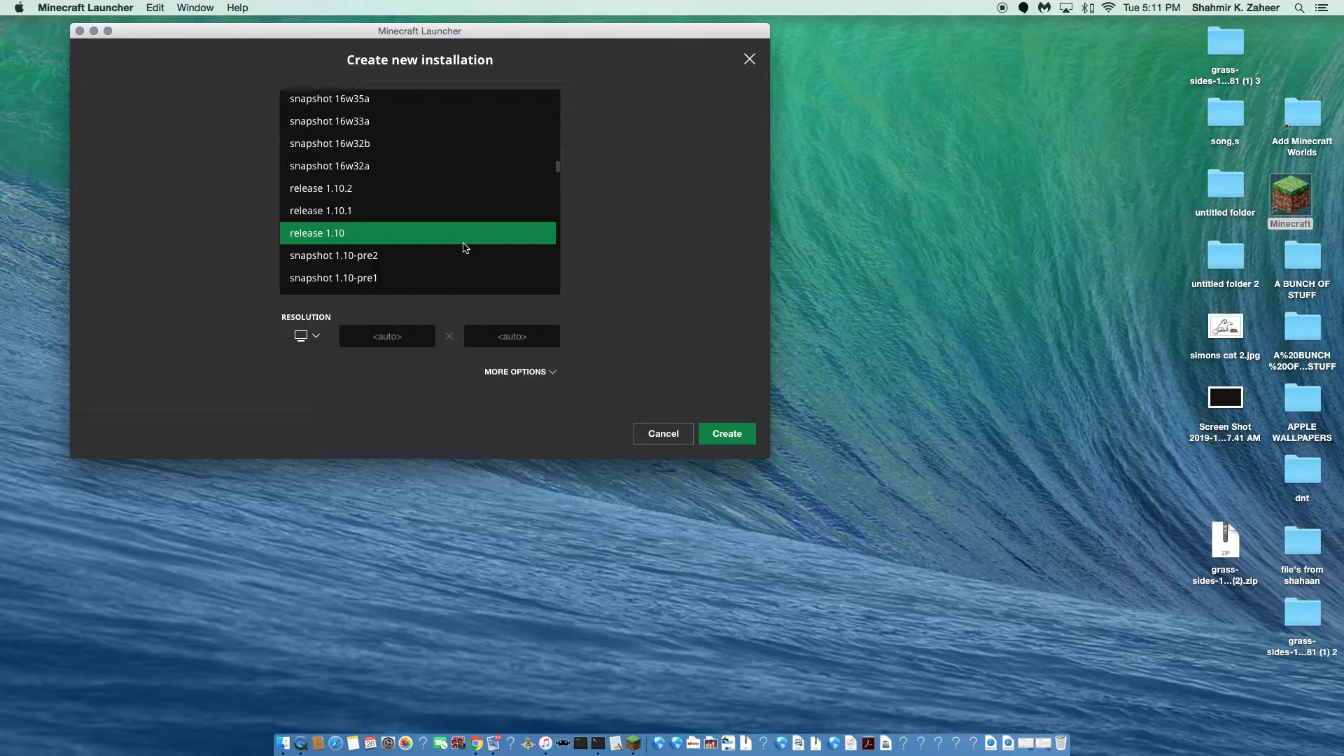
{"action": "key", "text": "Down"}
{"action": "key", "text": "Down"}
{"action": "key", "text": "Down"}
{"action": "key", "text": "Down"}
{"action": "key", "text": "Down"}
{"action": "key", "text": "Down"}
{"action": "key", "text": "Down"}
{"action": "key", "text": "Down"}
{"action": "key", "text": "Down"}
{"action": "key", "text": "Down"}
{"action": "key", "text": "Down"}
{"action": "key", "text": "Down"}
{"action": "key", "text": "Down"}
{"action": "key", "text": "Down"}
{"action": "key", "text": "Down"}
{"action": "key", "text": "Down"}
{"action": "key", "text": "Down"}
{"action": "key", "text": "Down"}
{"action": "key", "text": "Down"}
{"action": "key", "text": "Down"}
{"action": "key", "text": "Down"}
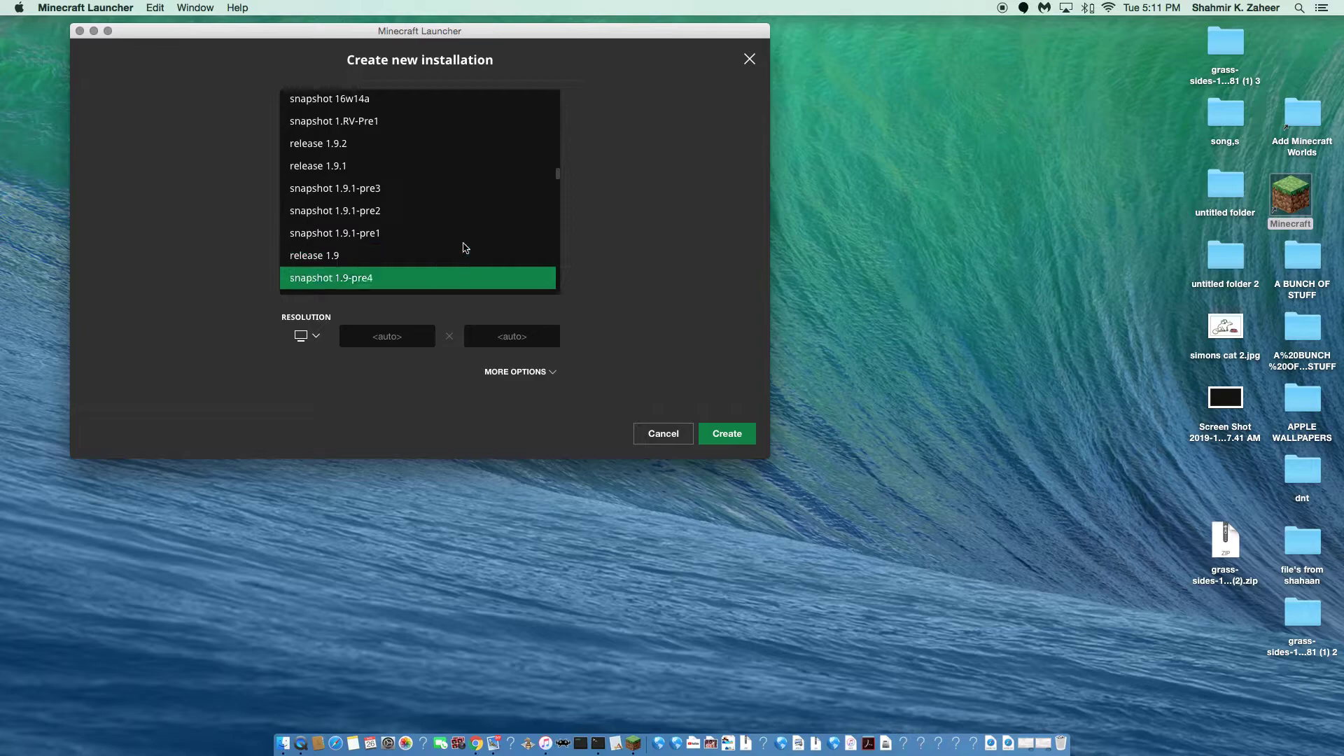
{"action": "key", "text": "Down"}
{"action": "key", "text": "Down"}
{"action": "key", "text": "Down"}
{"action": "key", "text": "Down"}
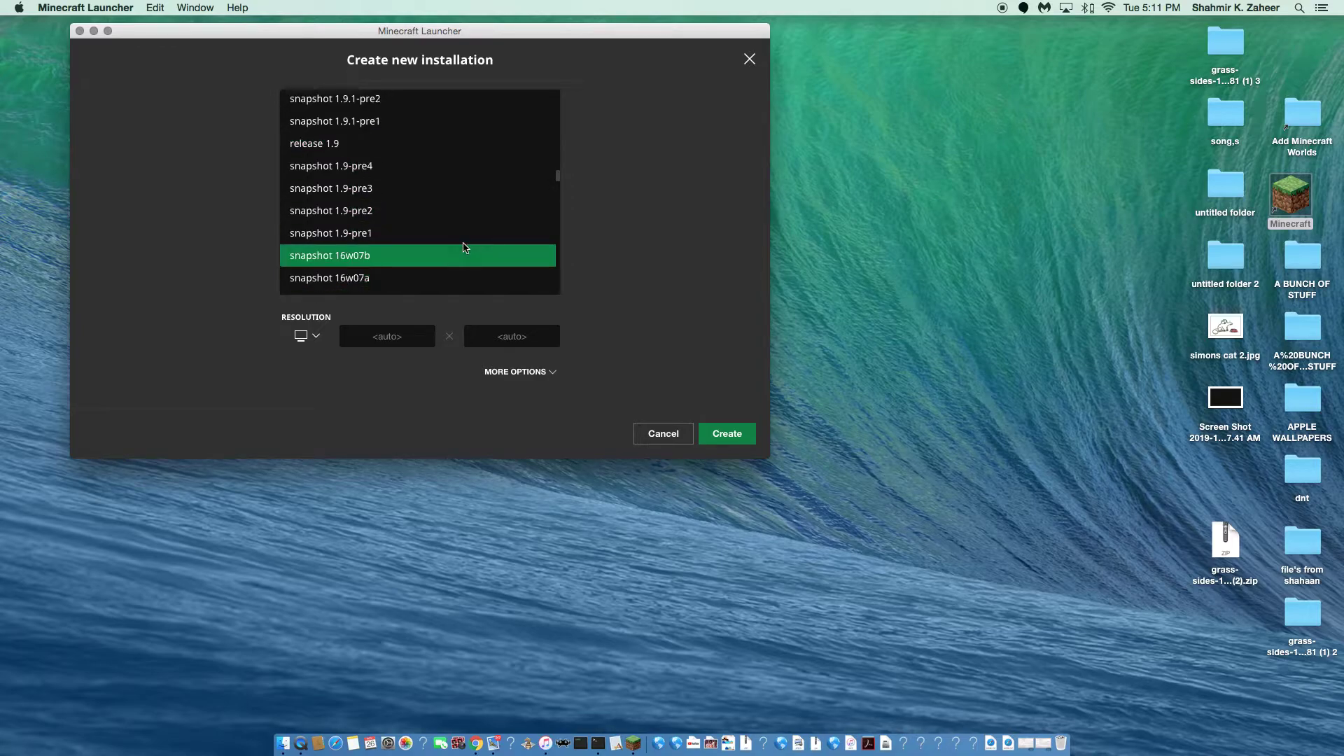
{"action": "key", "text": "Down"}
{"action": "key", "text": "Down"}
{"action": "key", "text": "Down"}
{"action": "key", "text": "Down"}
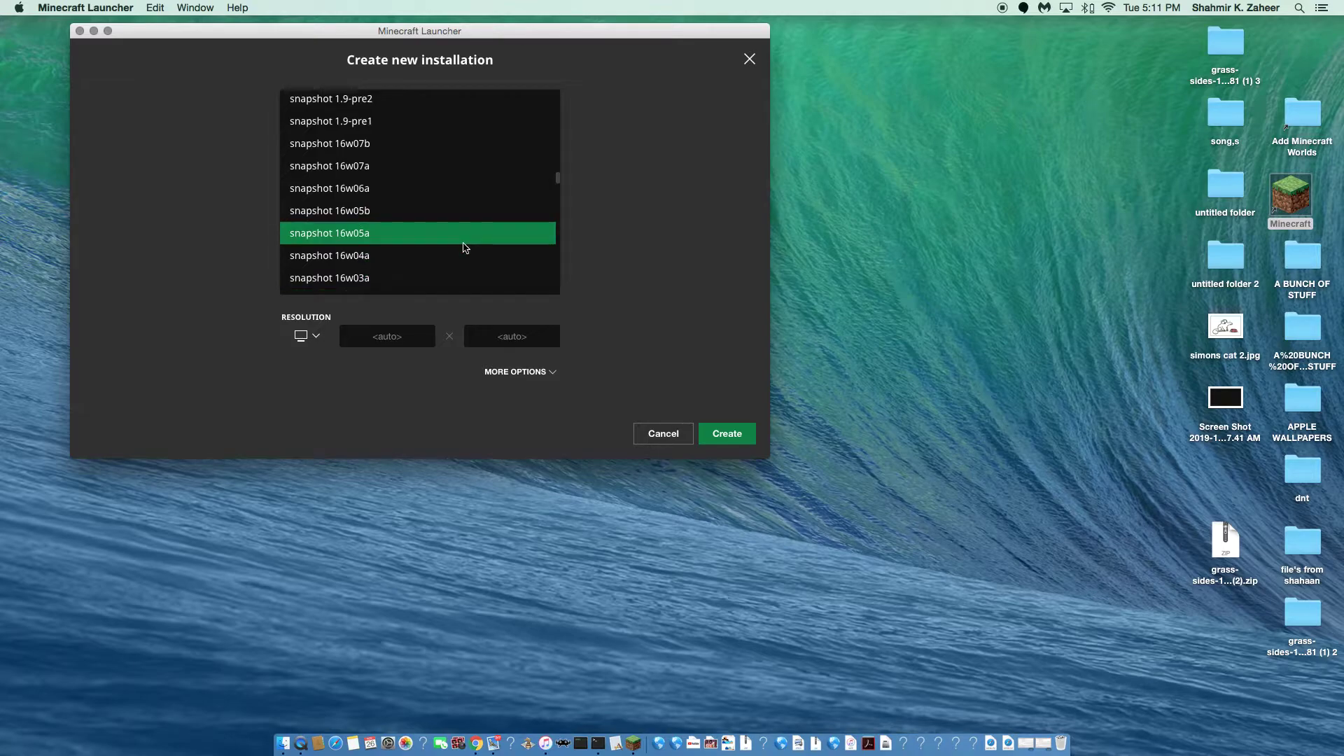
{"action": "key", "text": "Down"}
{"action": "key", "text": "Down"}
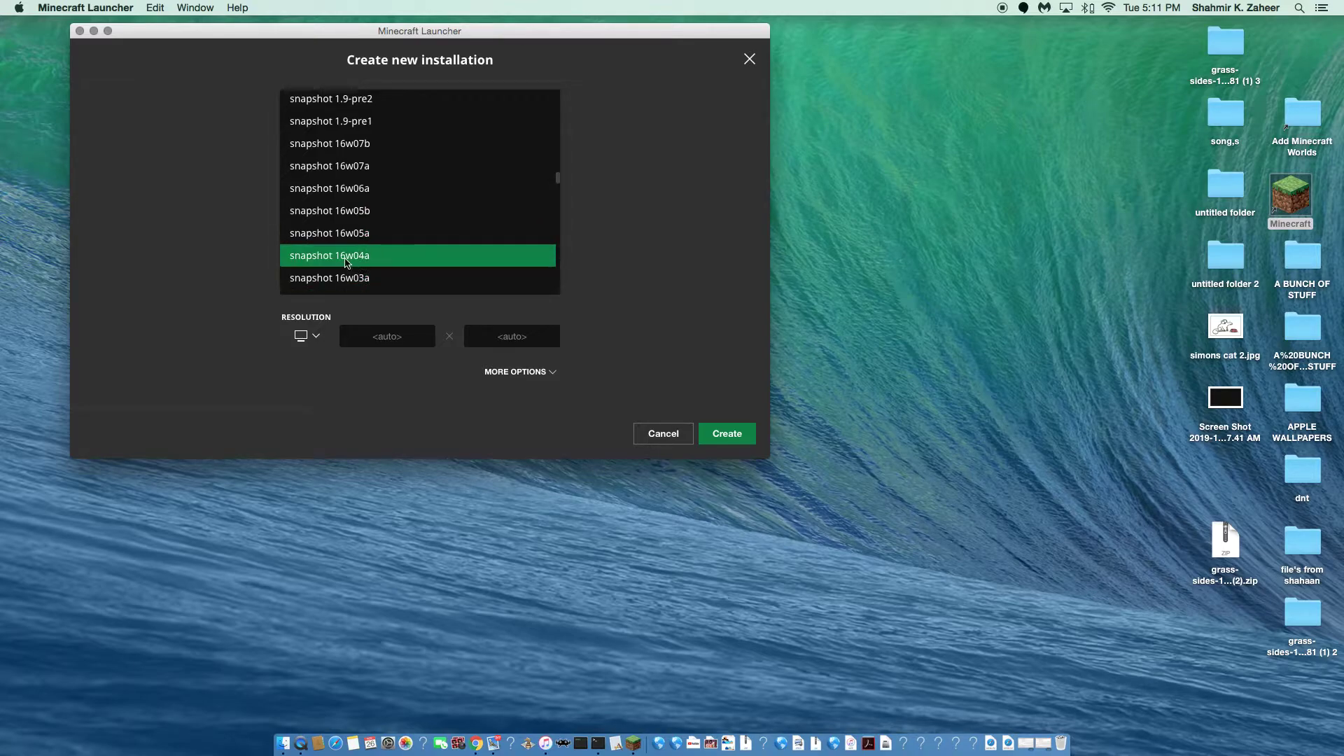
{"action": "left_click", "coordinate": [345, 280]}
{"action": "left_click", "coordinate": [372, 180]}
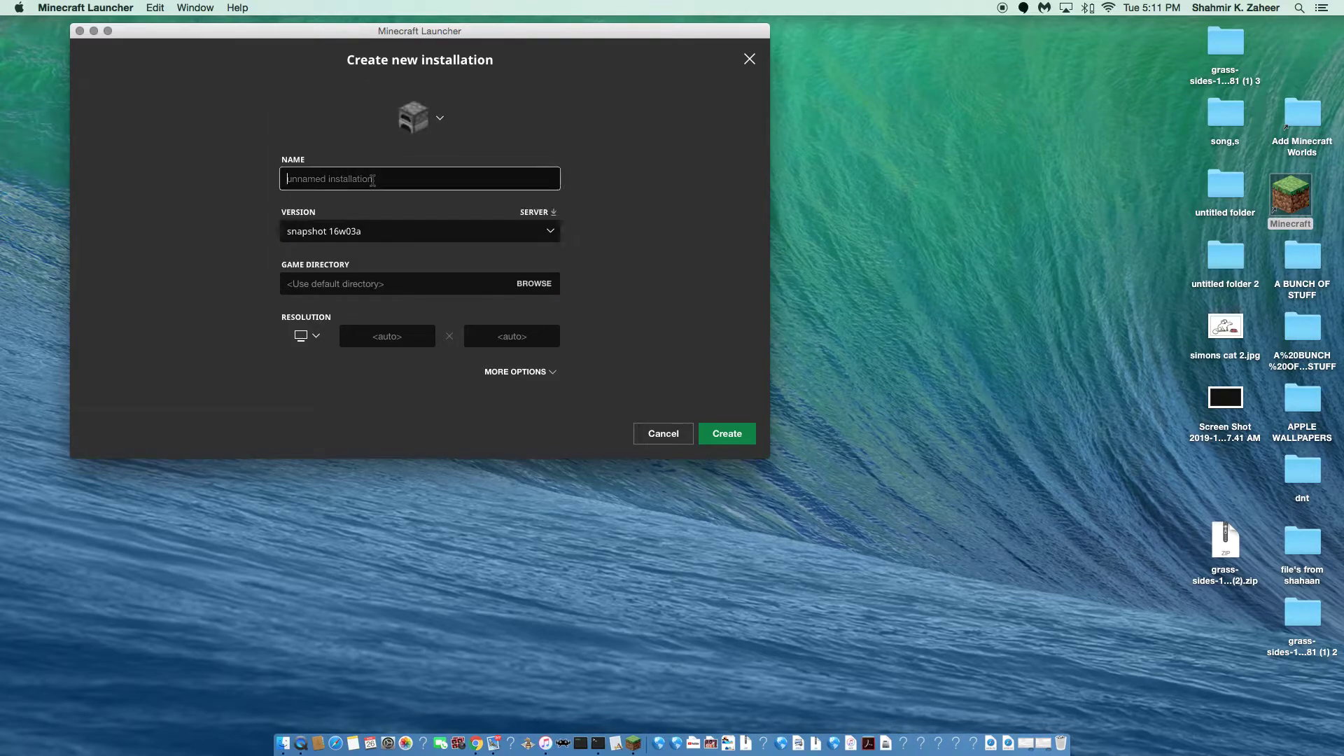
Change the new installation's version to release 1.8.4.
{"action": "left_click", "coordinate": [381, 231]}
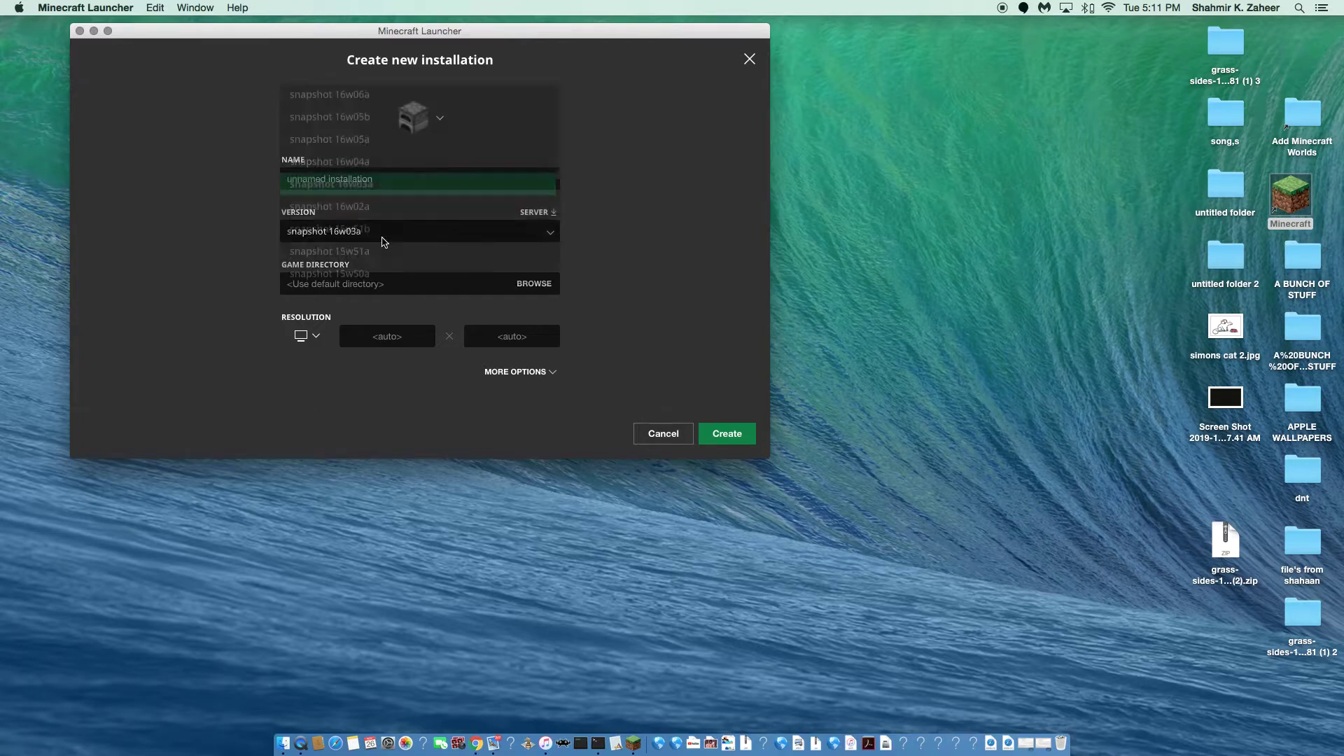
{"action": "scroll", "coordinate": [422, 266], "scroll_direction": "down", "scroll_amount": 3}
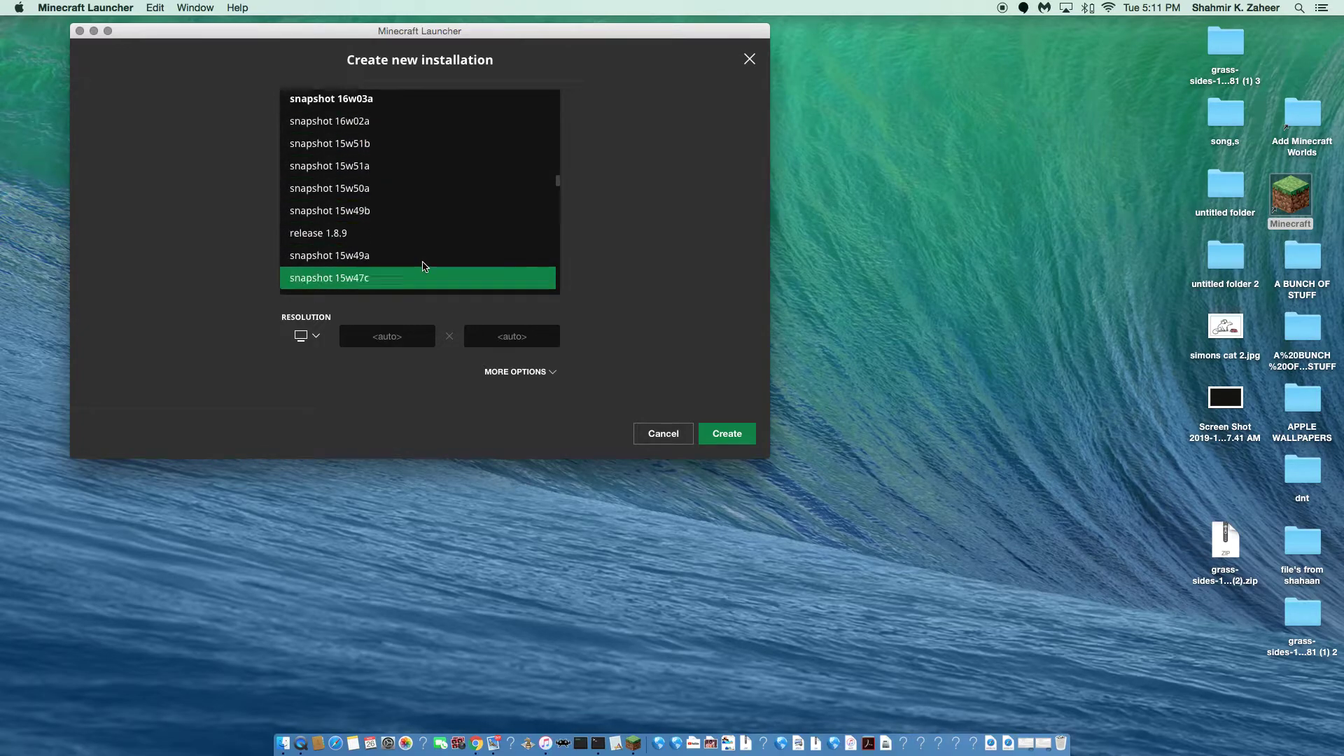
{"action": "scroll", "coordinate": [423, 266], "scroll_direction": "down", "scroll_amount": 2}
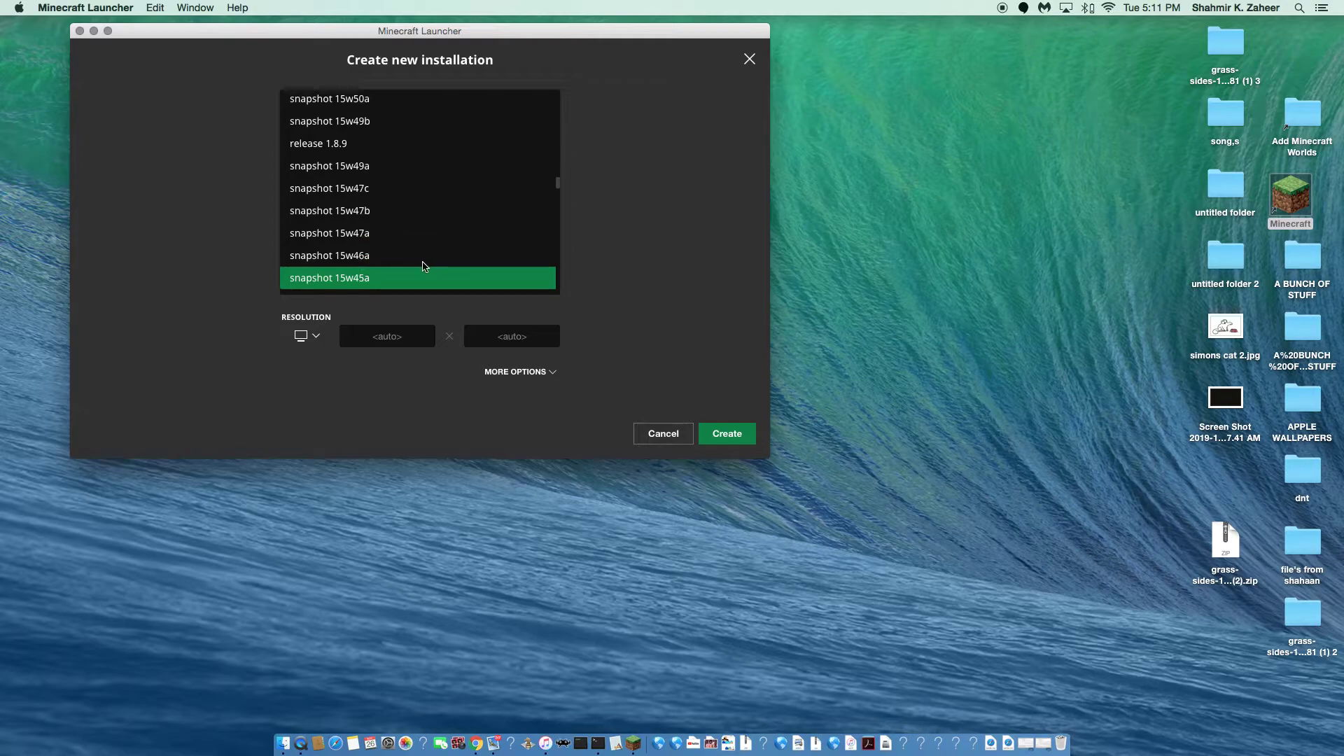
{"action": "scroll", "coordinate": [422, 266], "scroll_direction": "down", "scroll_amount": 2}
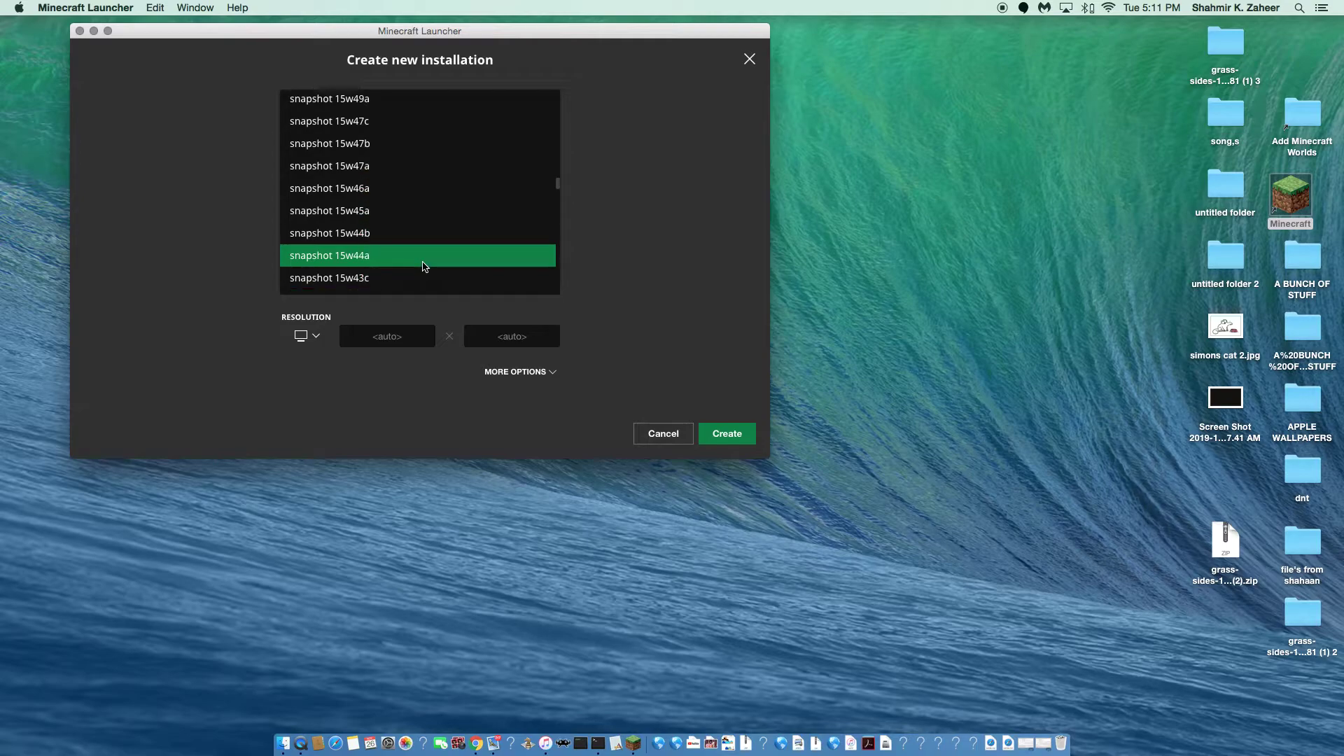
{"action": "scroll", "coordinate": [423, 266], "scroll_direction": "down", "scroll_amount": 4}
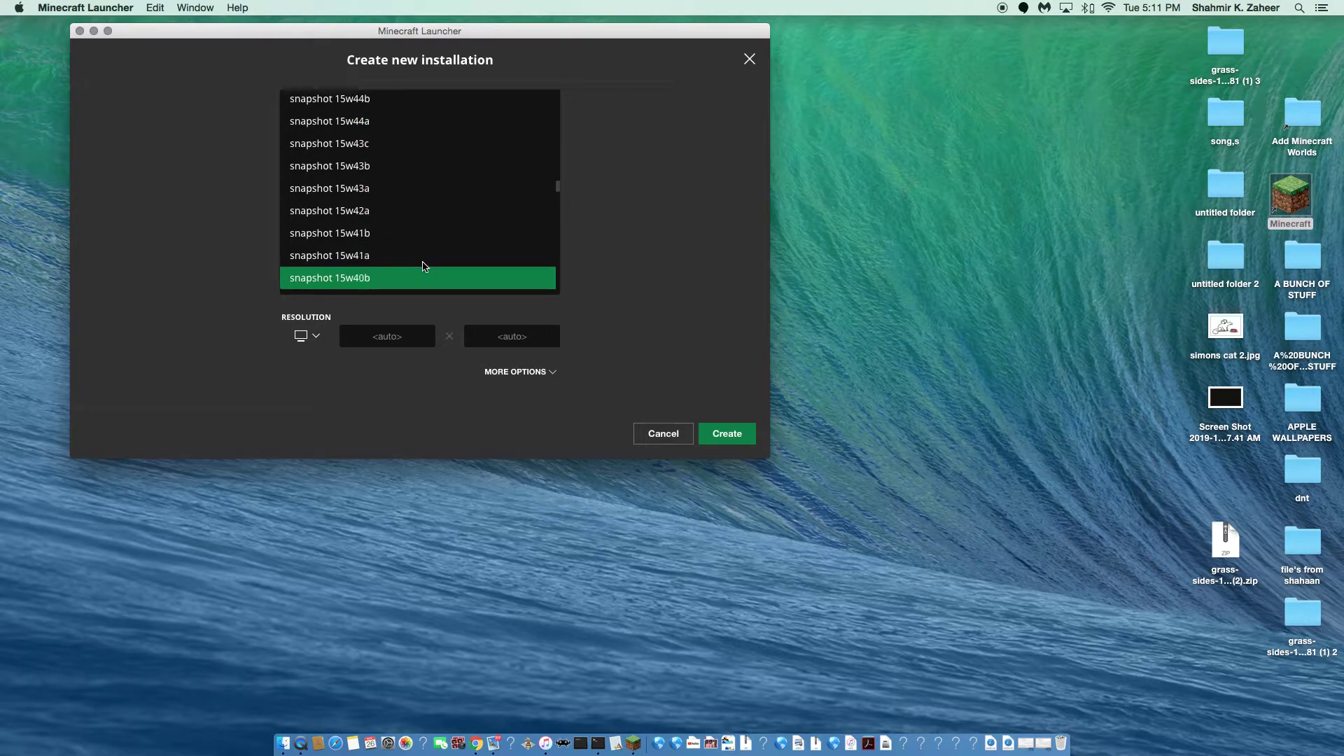
{"action": "scroll", "coordinate": [422, 265], "scroll_direction": "down", "scroll_amount": 5}
{"action": "scroll", "coordinate": [422, 266], "scroll_direction": "down", "scroll_amount": 4}
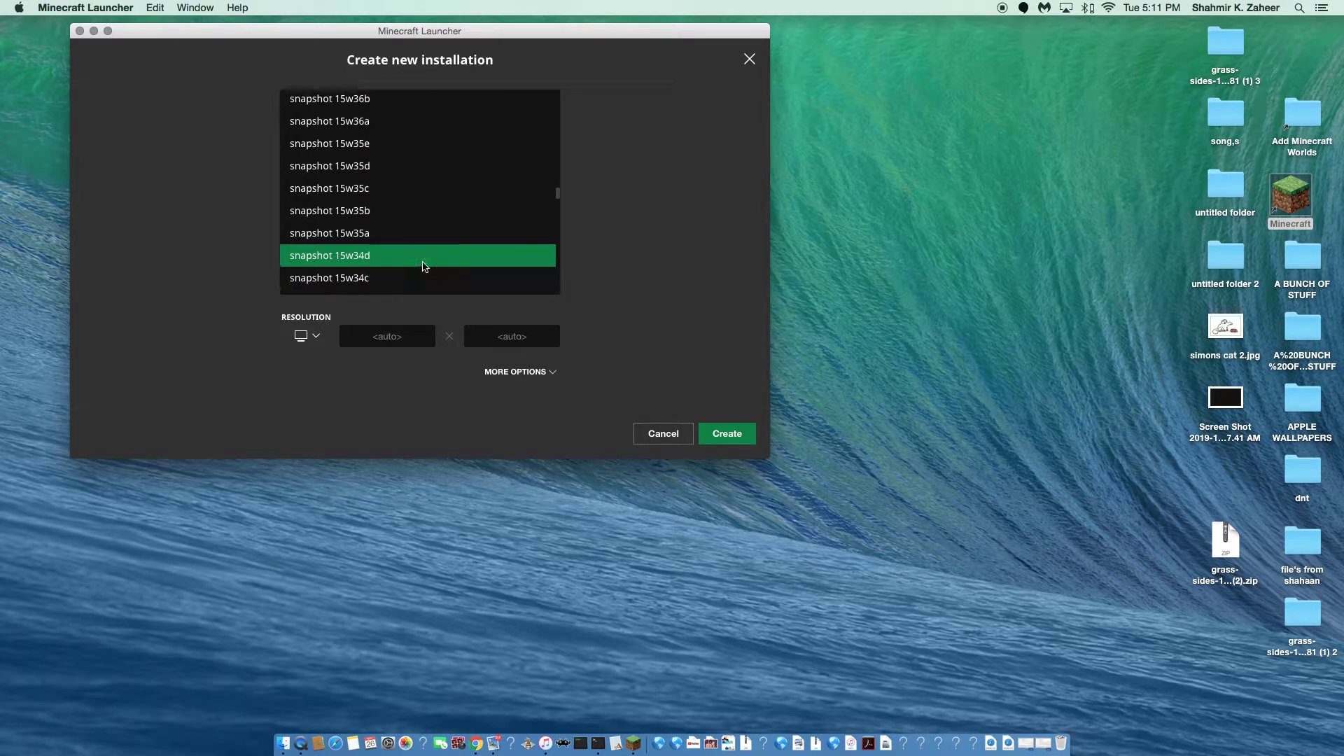
{"action": "scroll", "coordinate": [422, 266], "scroll_direction": "down", "scroll_amount": 2}
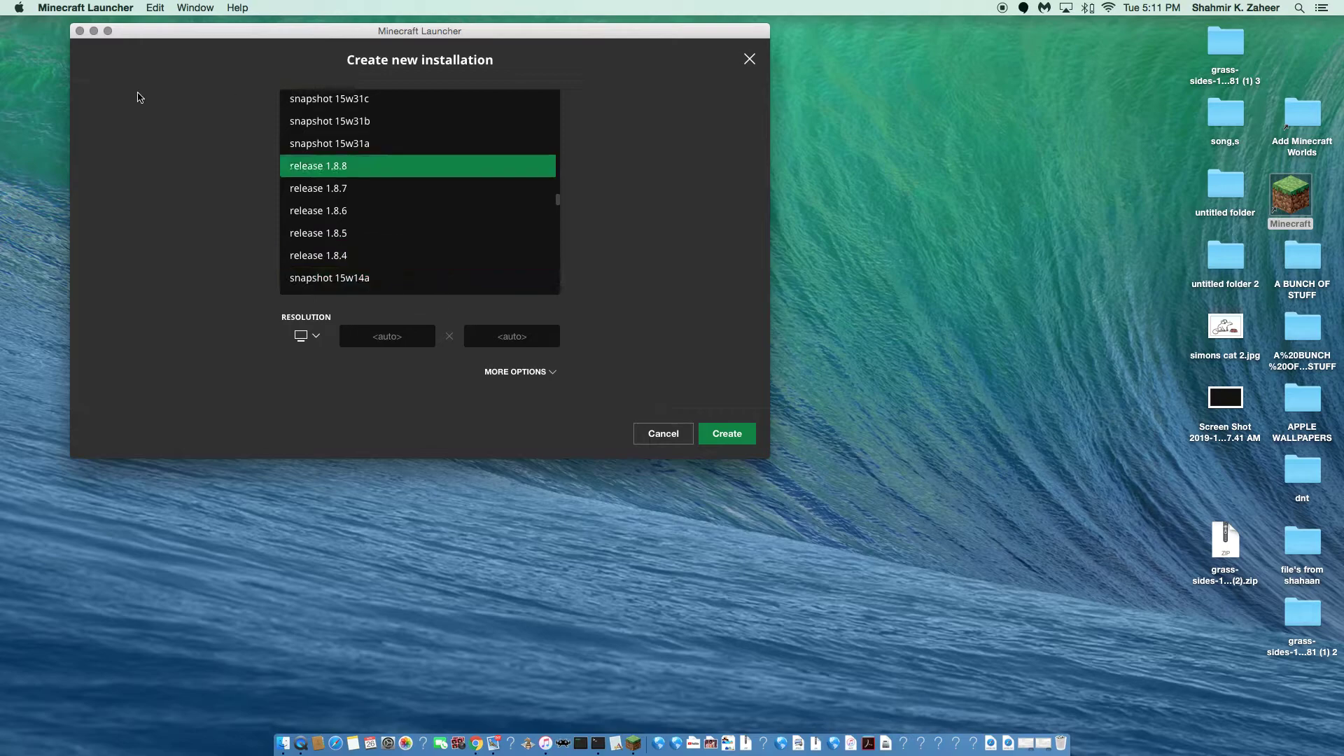
{"action": "left_click", "coordinate": [306, 263]}
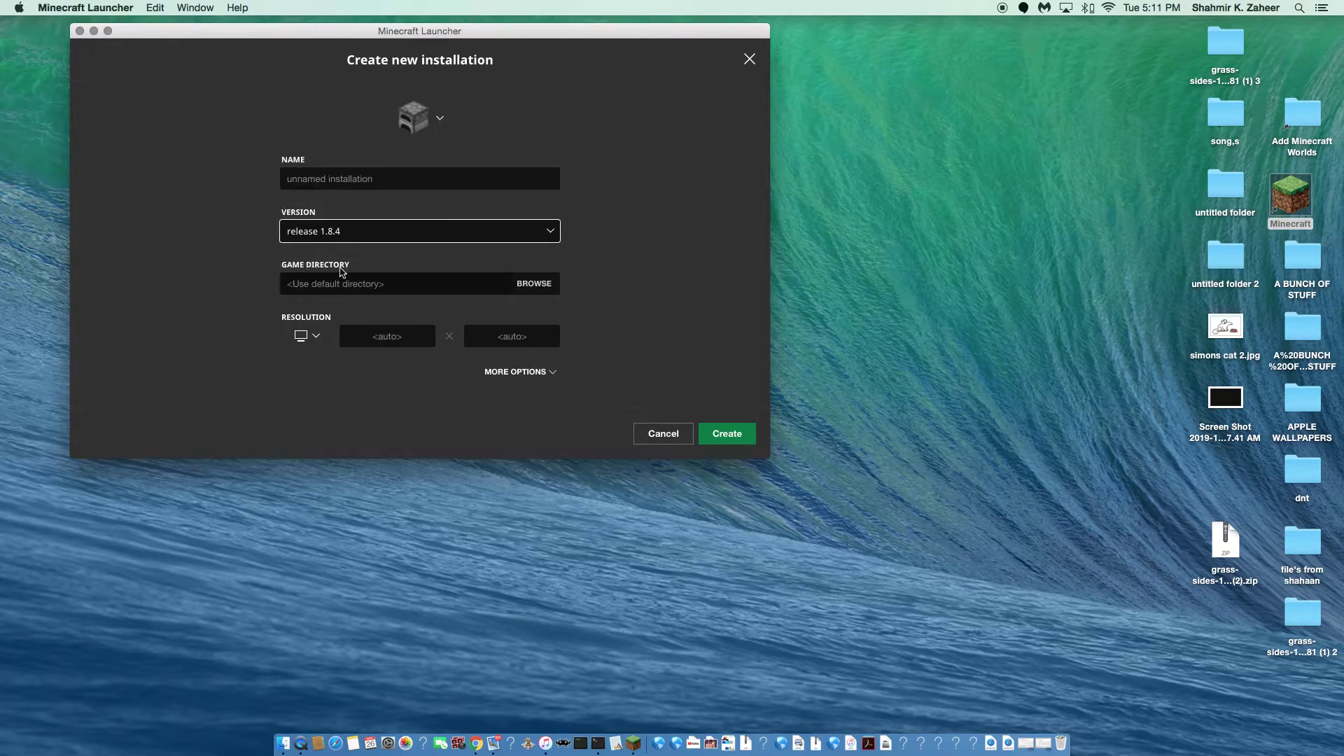
Name the new installation "real old days".
{"action": "left_click", "coordinate": [331, 179]}
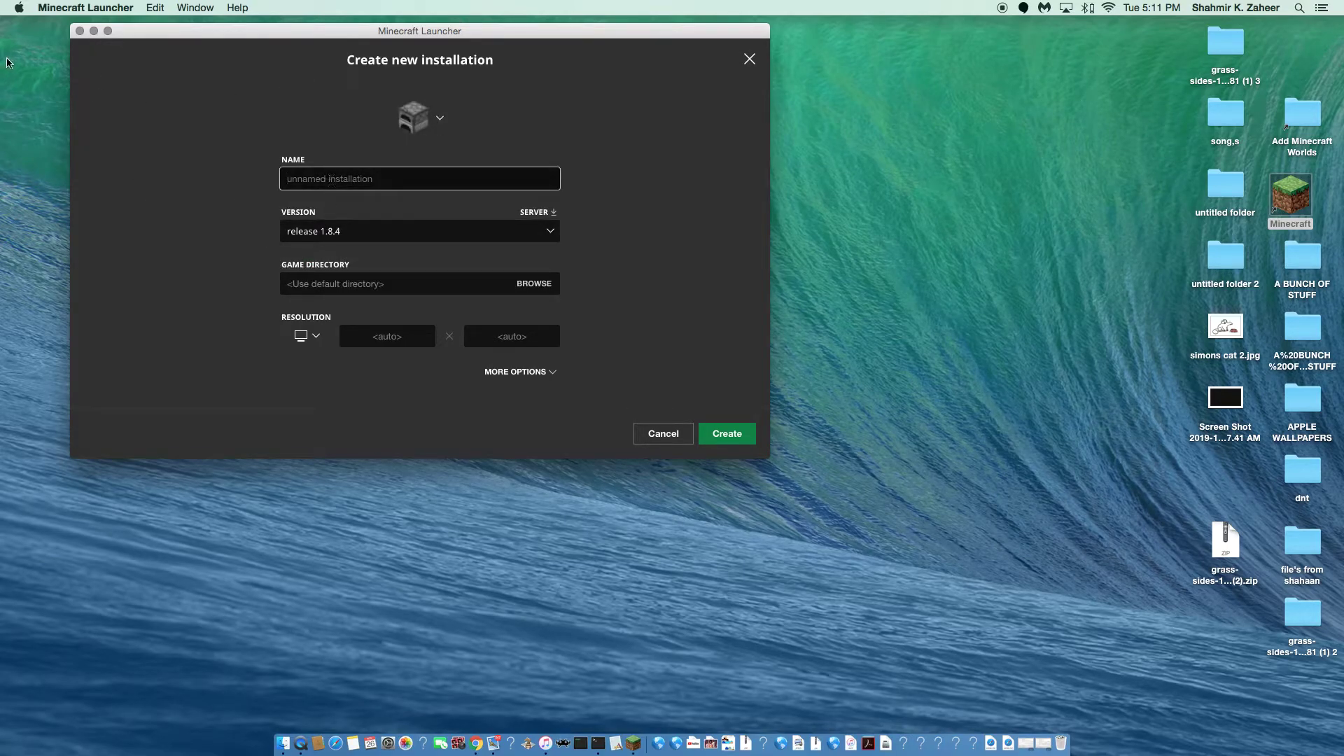
{"action": "type", "text": "real old days"}
{"action": "left_click", "coordinate": [381, 286]}
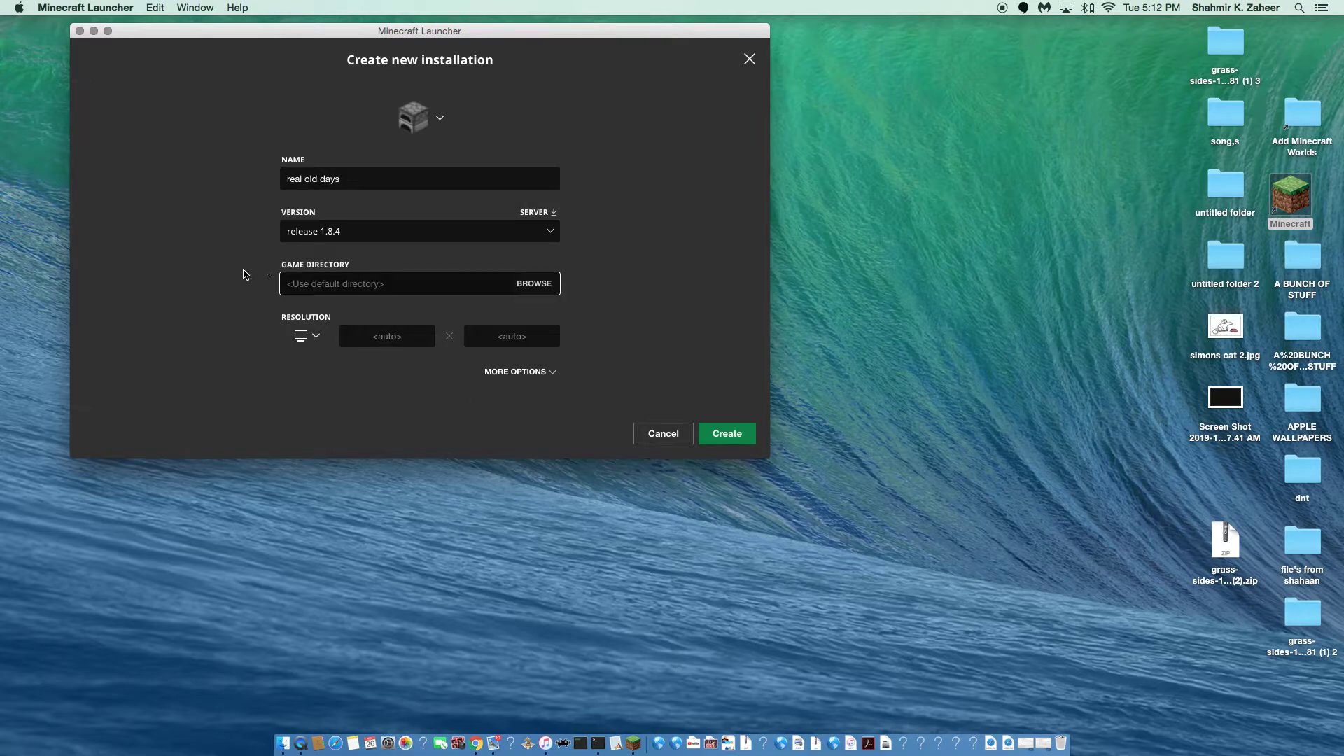
Choose auto as the game resolution and create the installation.
{"action": "left_click", "coordinate": [302, 343]}
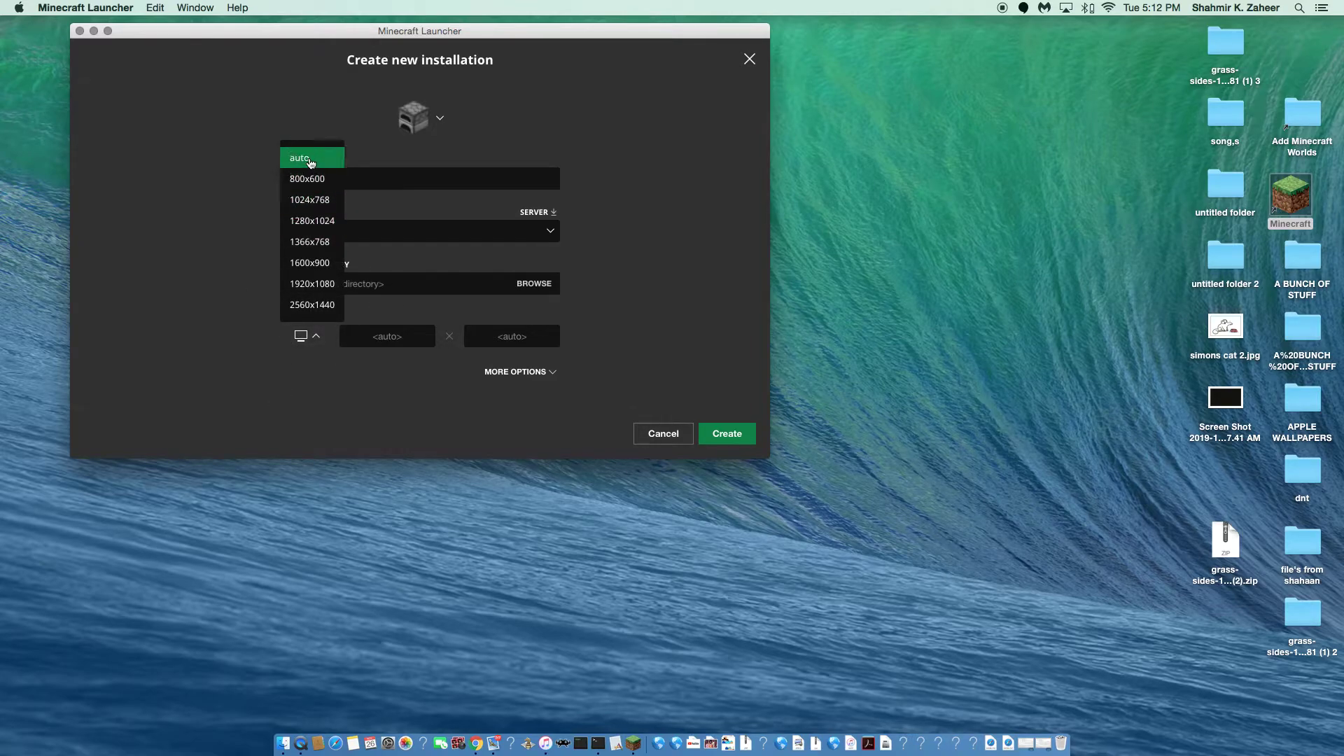
{"action": "left_click", "coordinate": [301, 157]}
{"action": "left_click", "coordinate": [396, 337]}
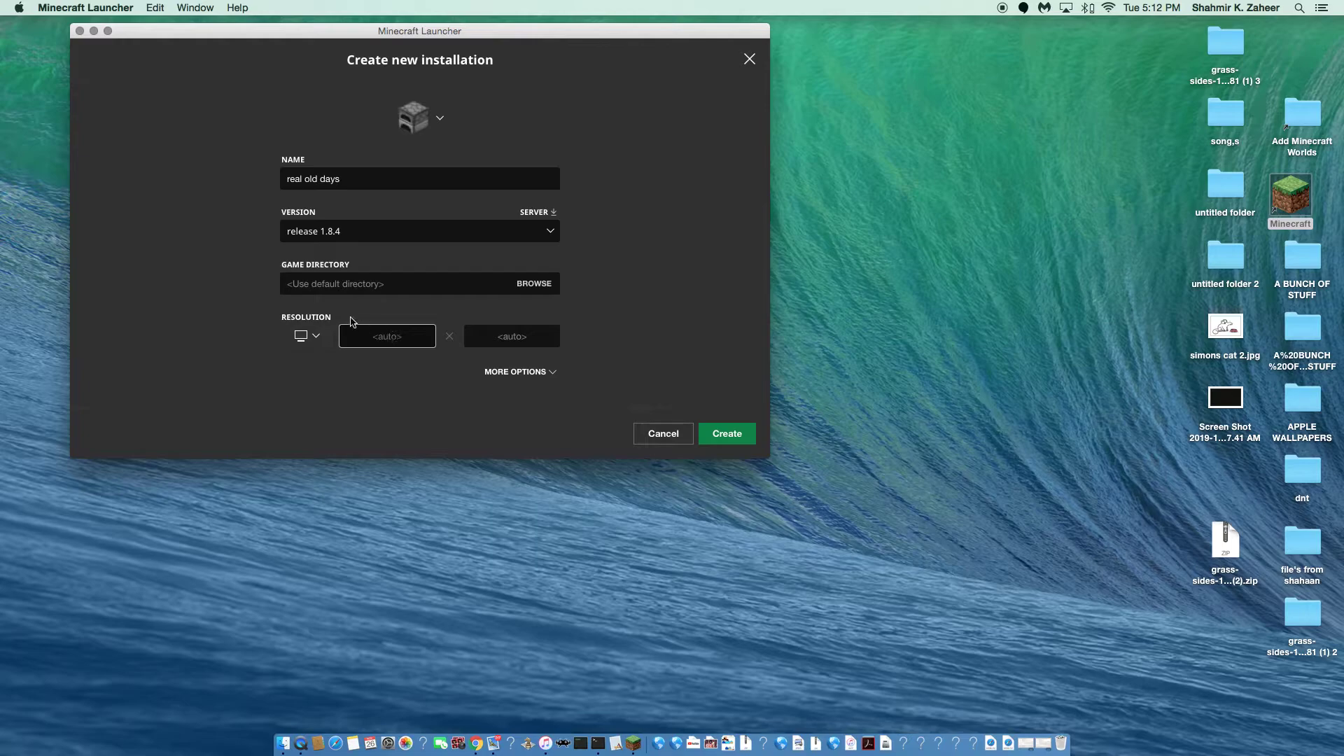
{"action": "left_click", "coordinate": [397, 317]}
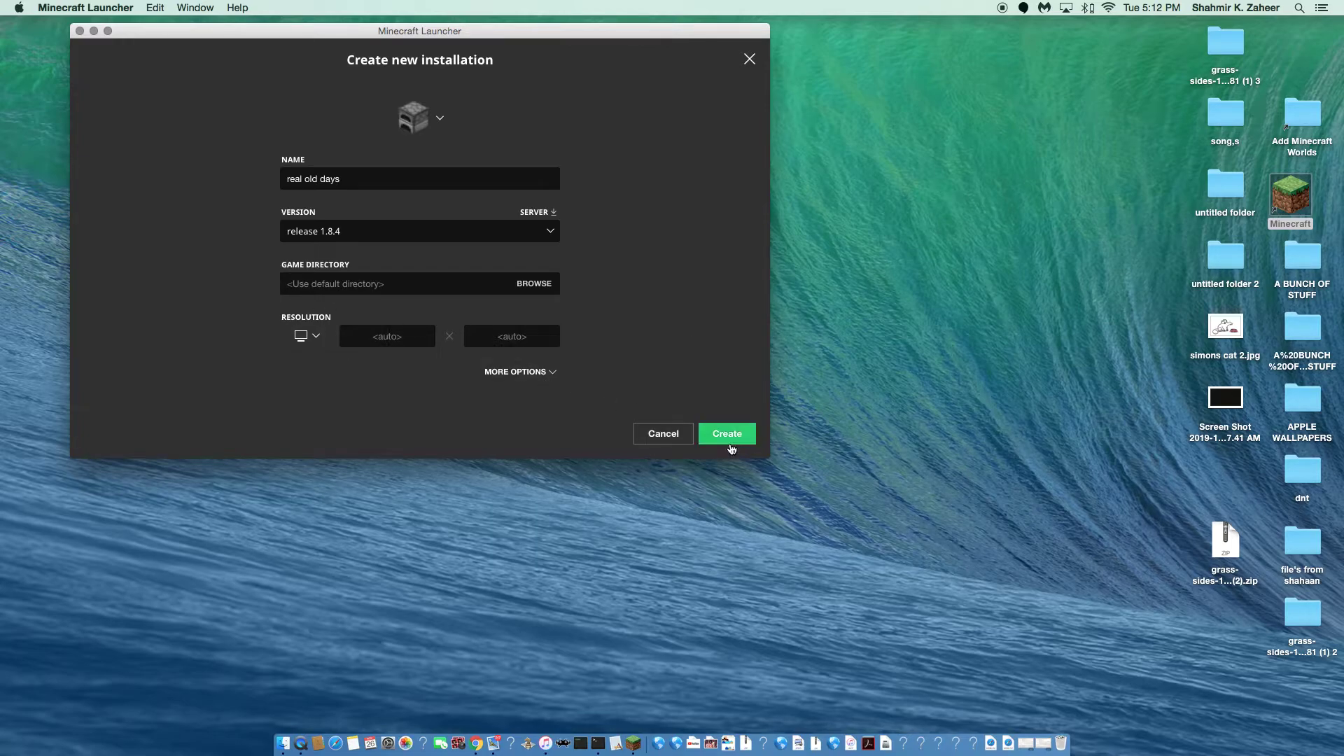
{"action": "left_click", "coordinate": [677, 427]}
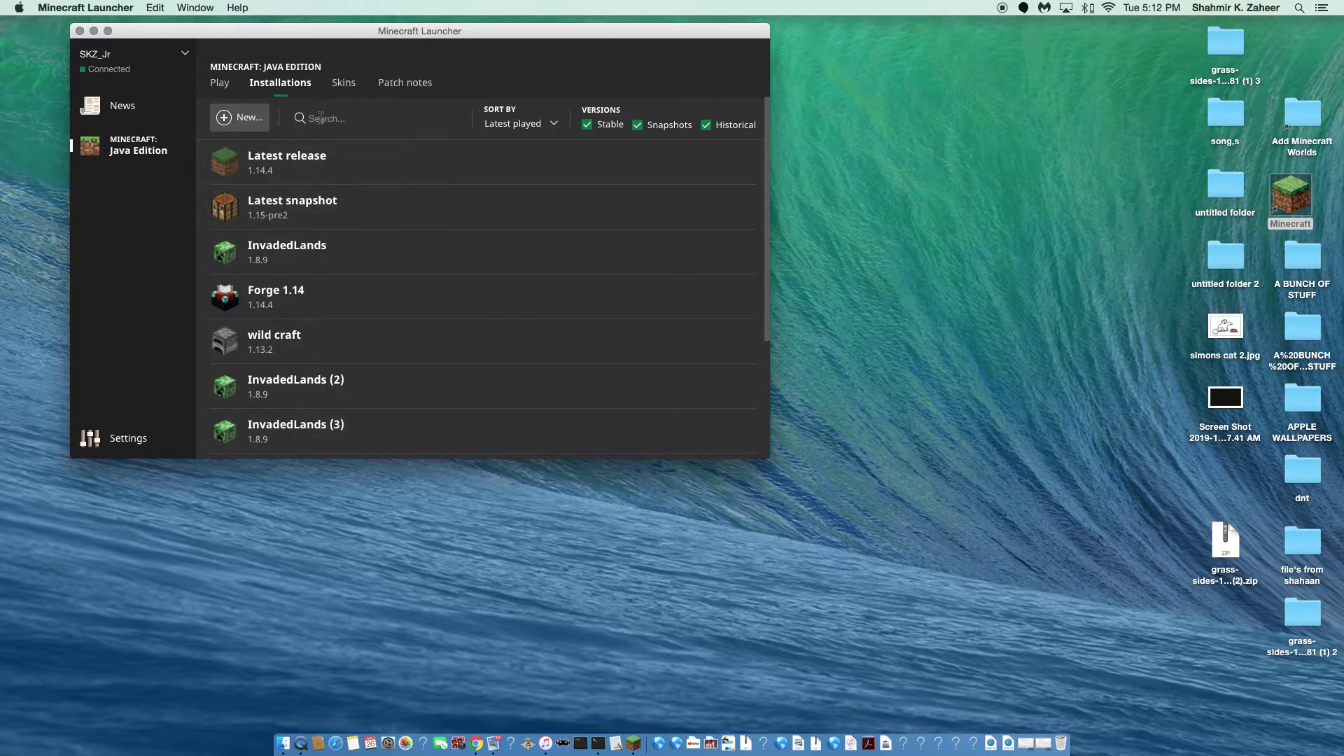
Open the settings of the "da old days" installation and save them.
{"action": "scroll", "coordinate": [361, 200], "scroll_direction": "down", "scroll_amount": 2}
{"action": "scroll", "coordinate": [361, 200], "scroll_direction": "down", "scroll_amount": 5}
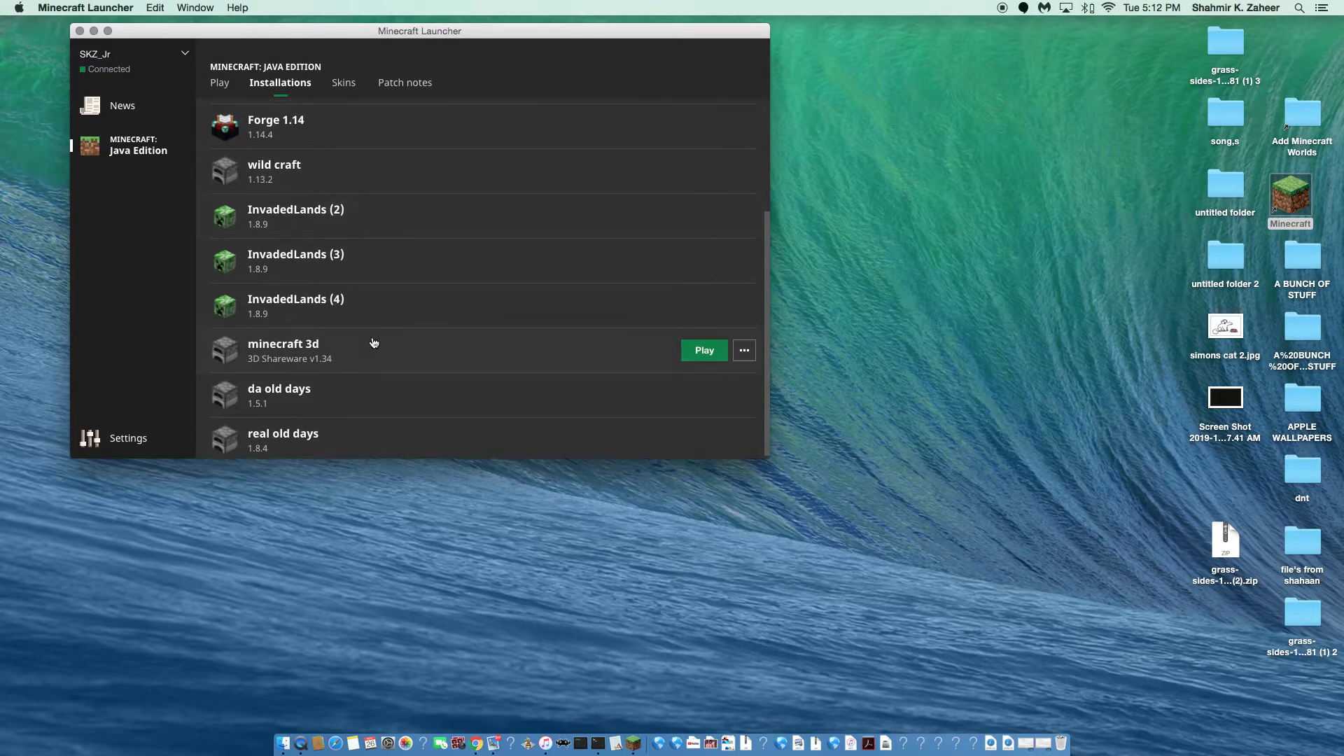
{"action": "left_click", "coordinate": [388, 406]}
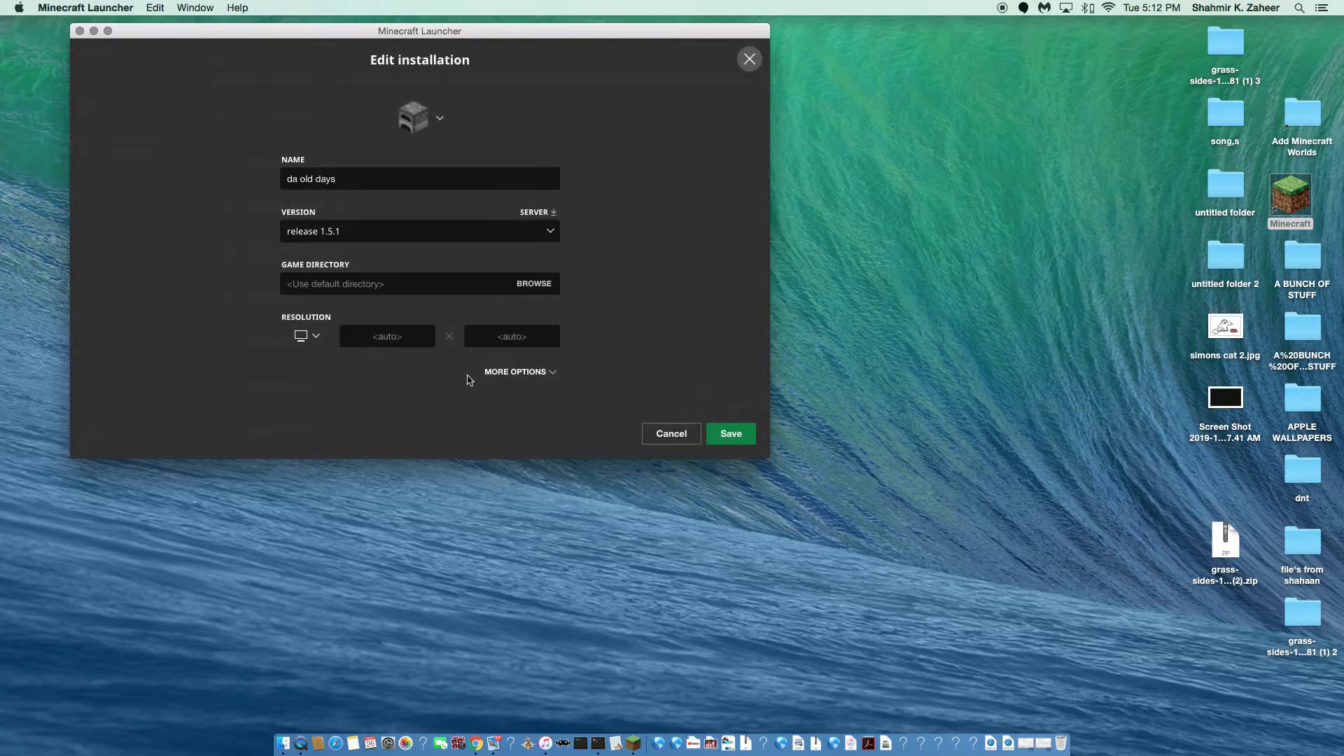
{"action": "left_click", "coordinate": [733, 436]}
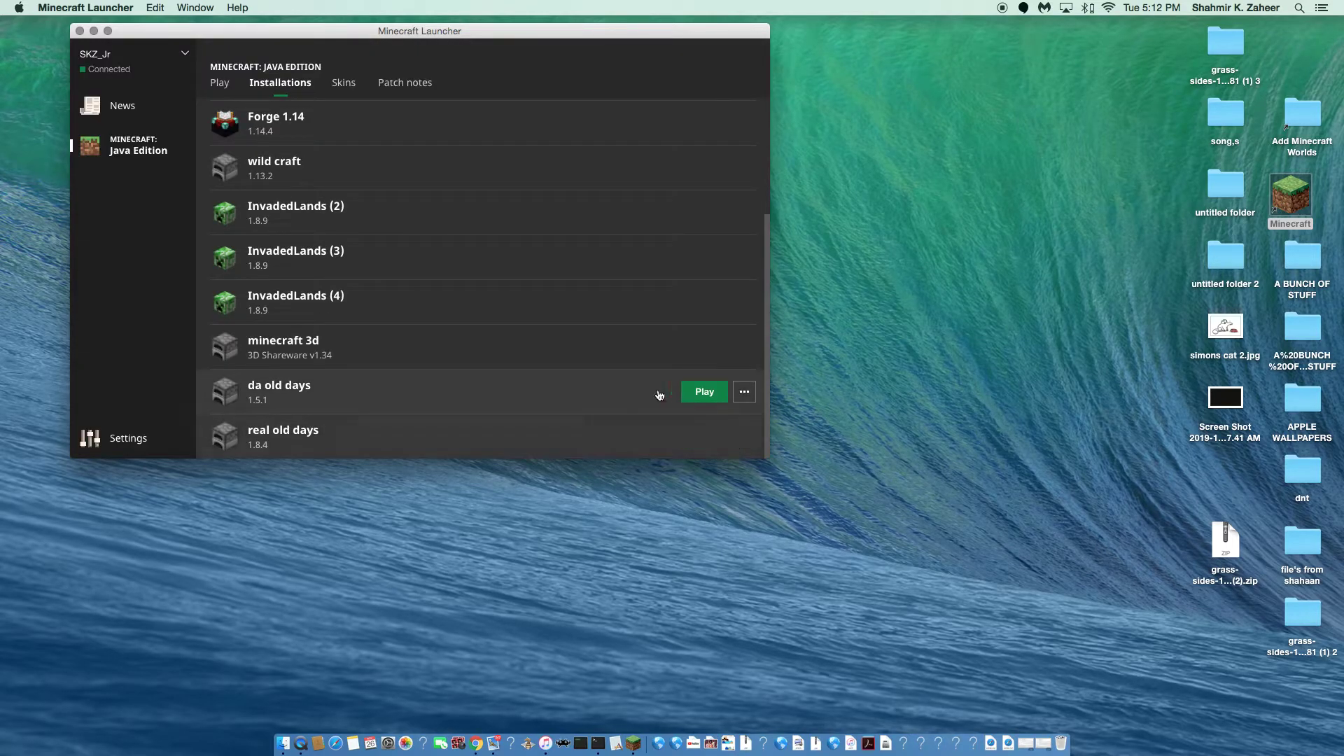
Apply the "multi couler SKEPPY" skin from the skin library to the player.
{"action": "left_click", "coordinate": [219, 83]}
{"action": "left_click", "coordinate": [343, 84]}
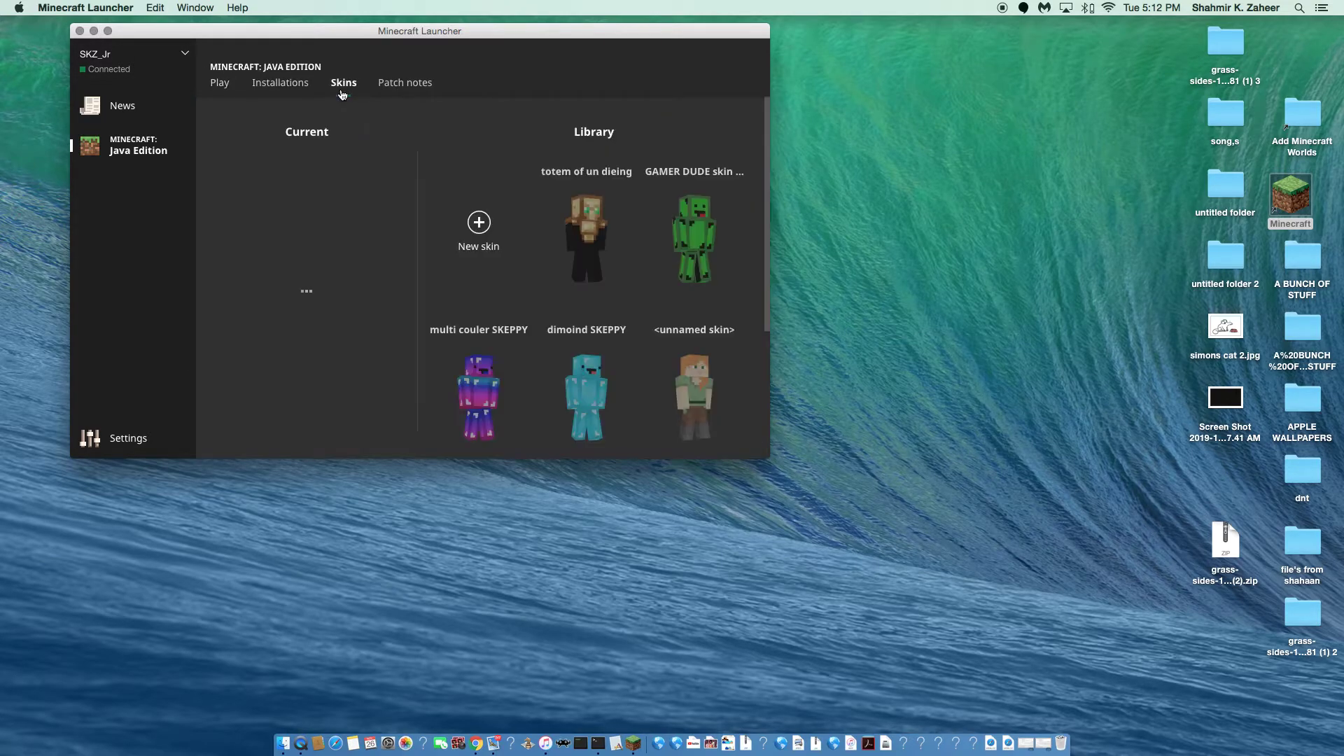
{"action": "mouse_move", "coordinate": [540, 414]}
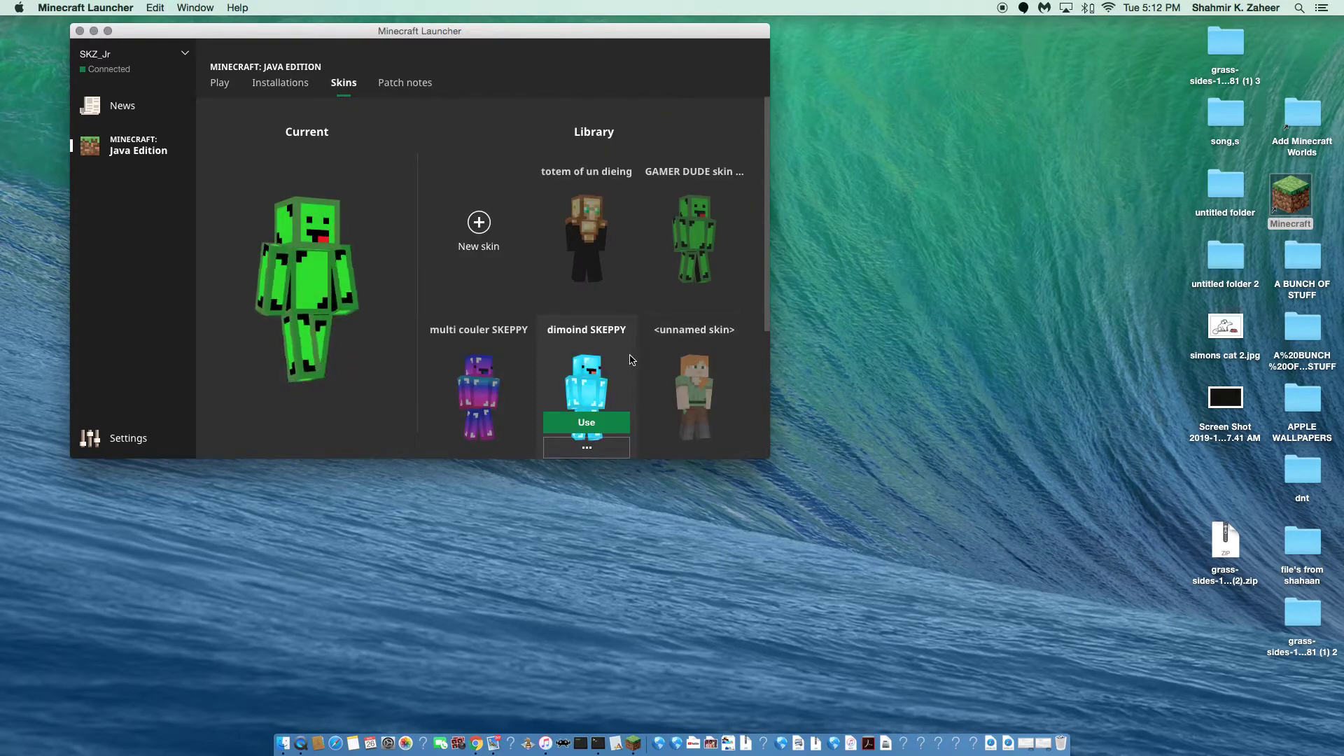
{"action": "left_click", "coordinate": [479, 422]}
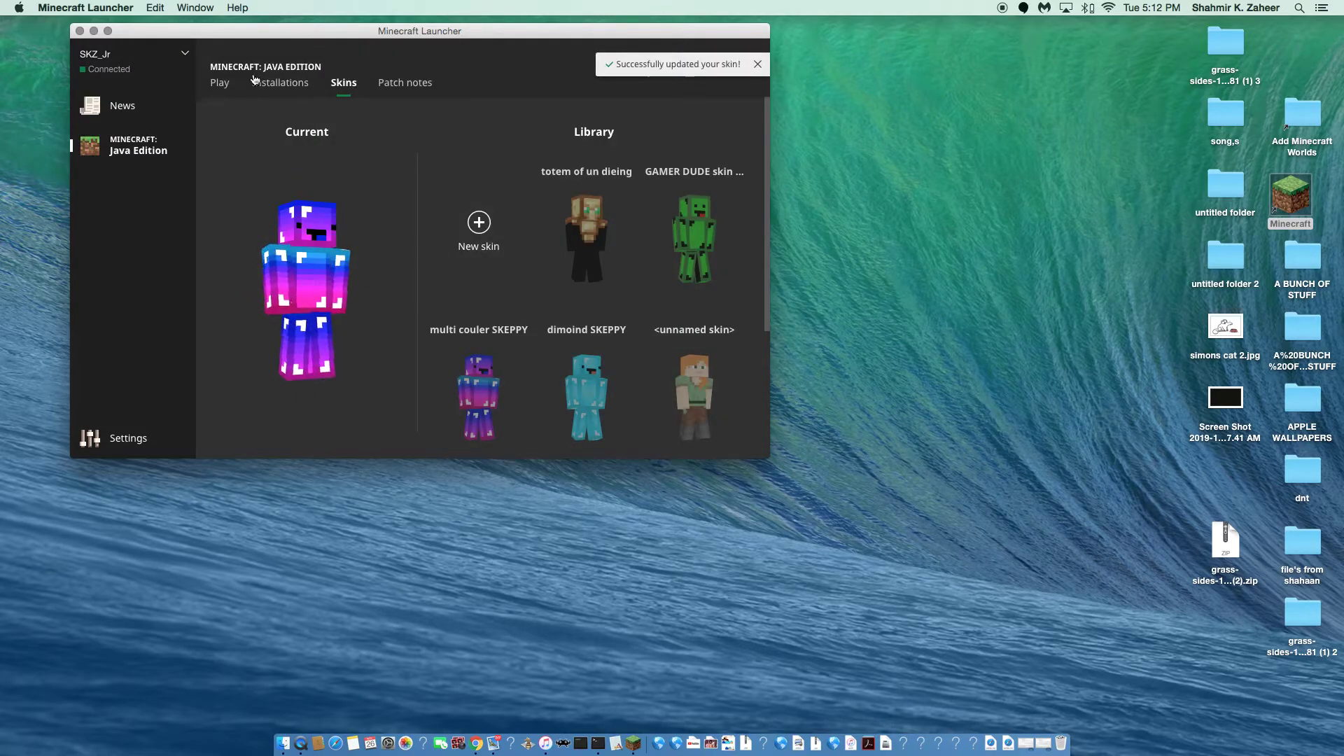
Select the "da old days" installation with version 1.5.1 and launch the game from it.
{"action": "left_click", "coordinate": [220, 83]}
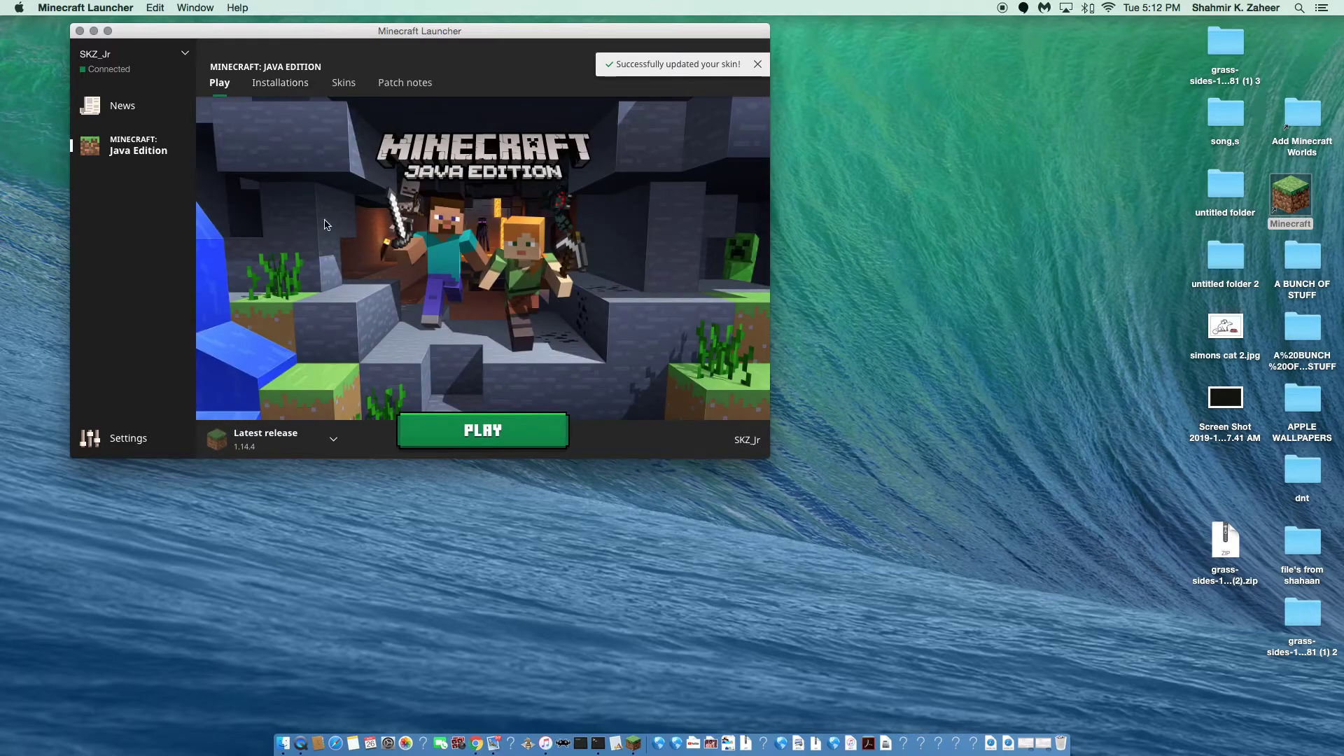
{"action": "left_click", "coordinate": [273, 439]}
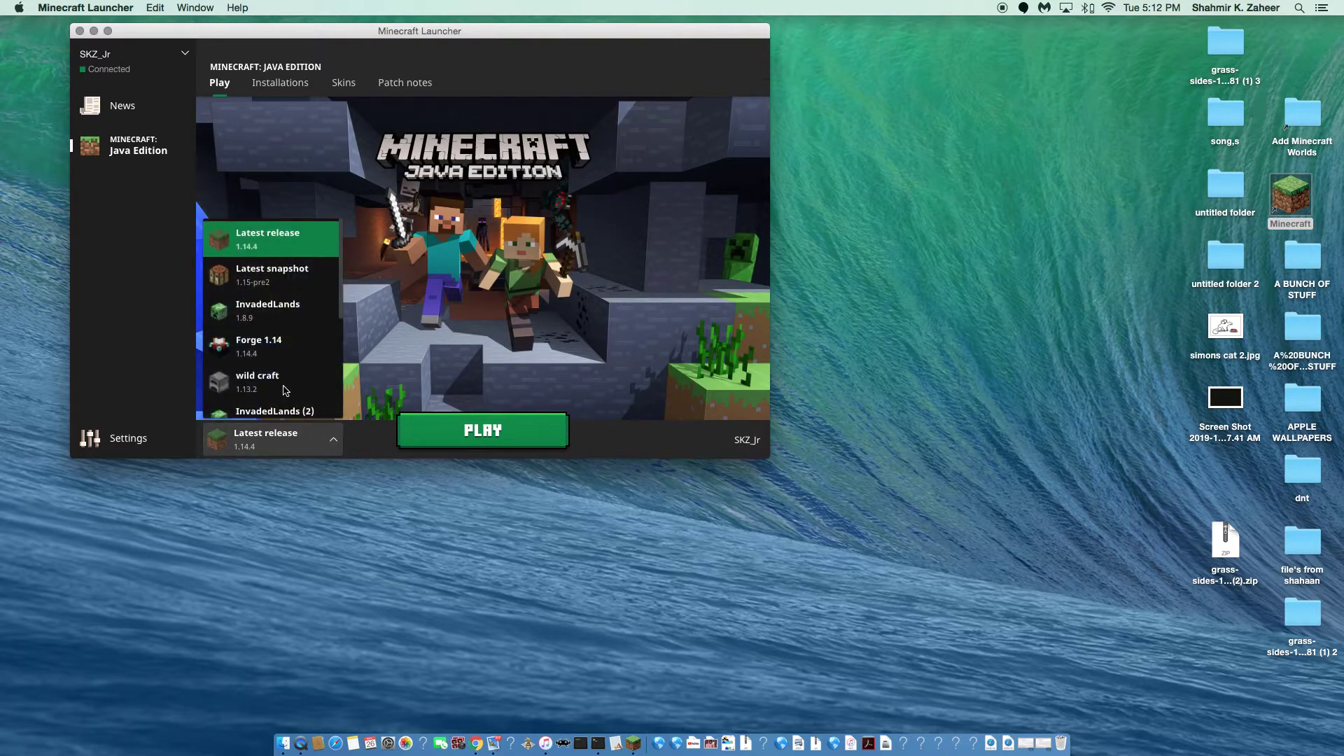
{"action": "scroll", "coordinate": [238, 384], "scroll_direction": "down", "scroll_amount": 5}
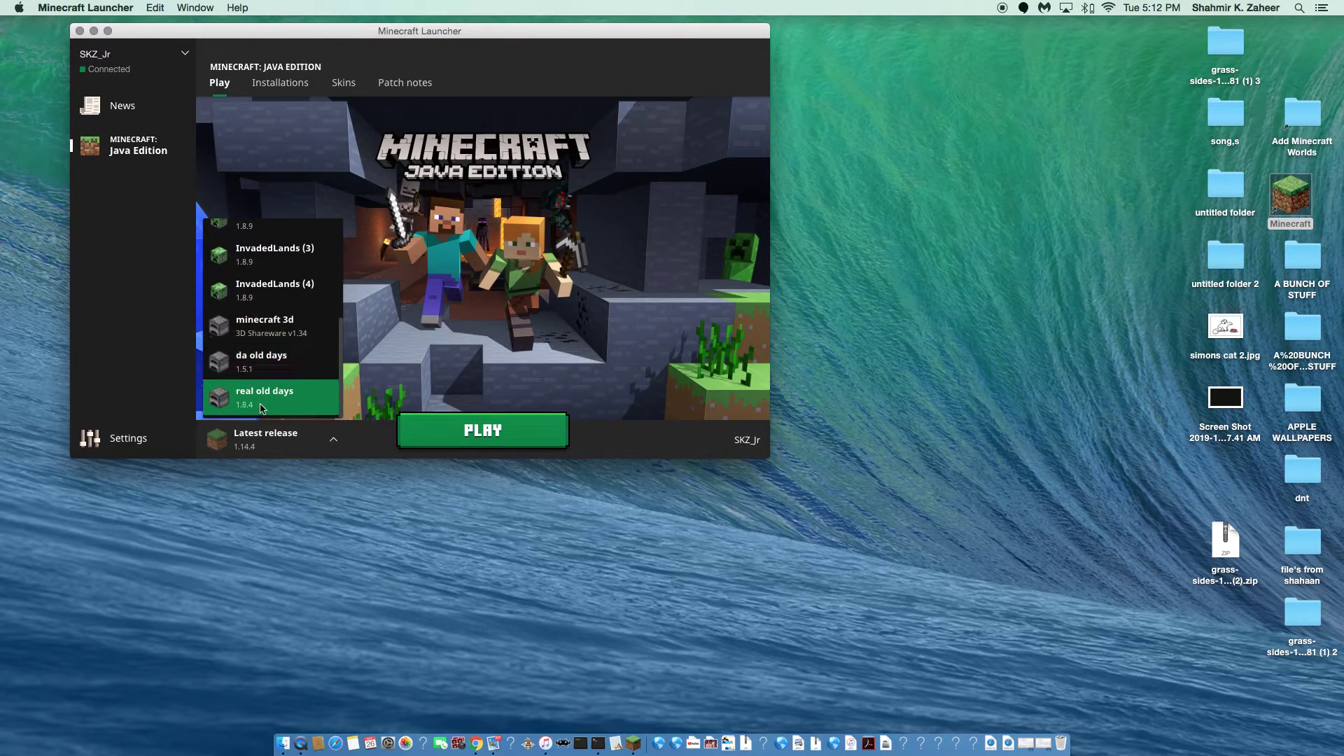
{"action": "left_click", "coordinate": [273, 378]}
{"action": "left_click", "coordinate": [527, 445]}
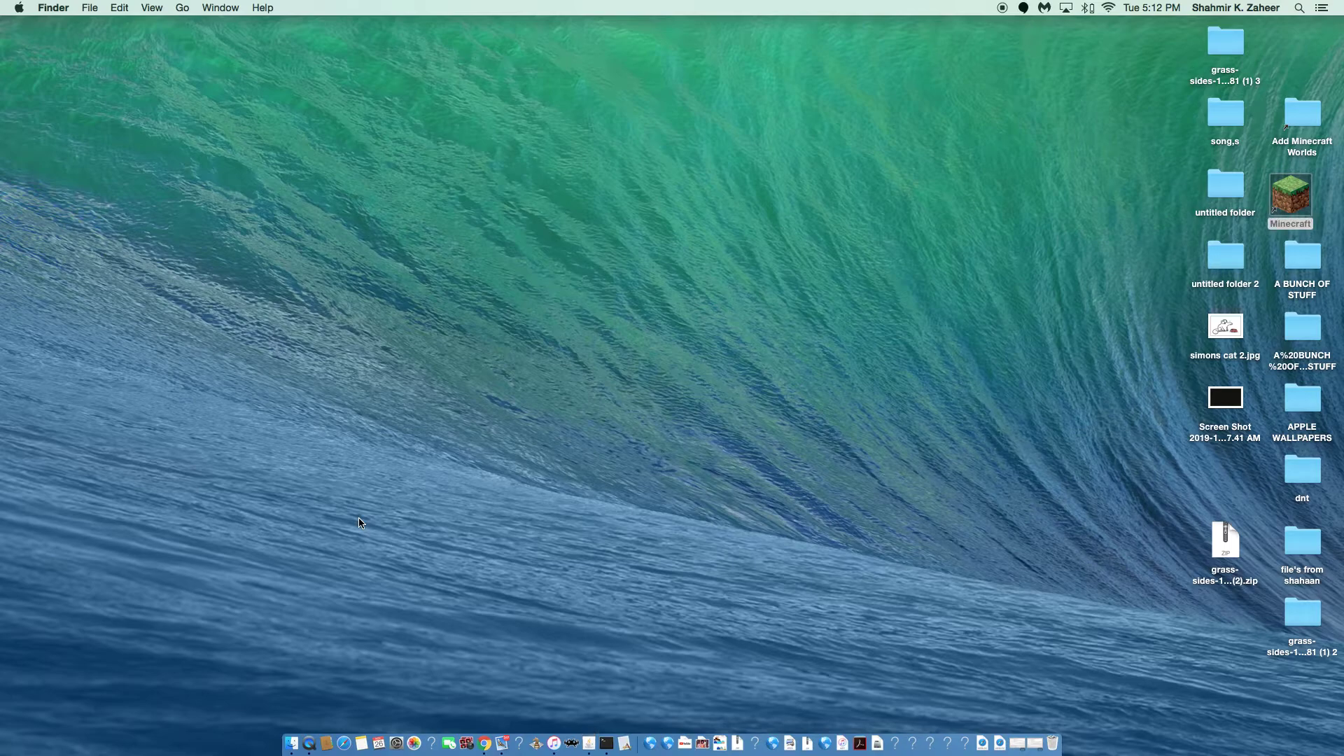
{"action": "right_click", "coordinate": [308, 744]}
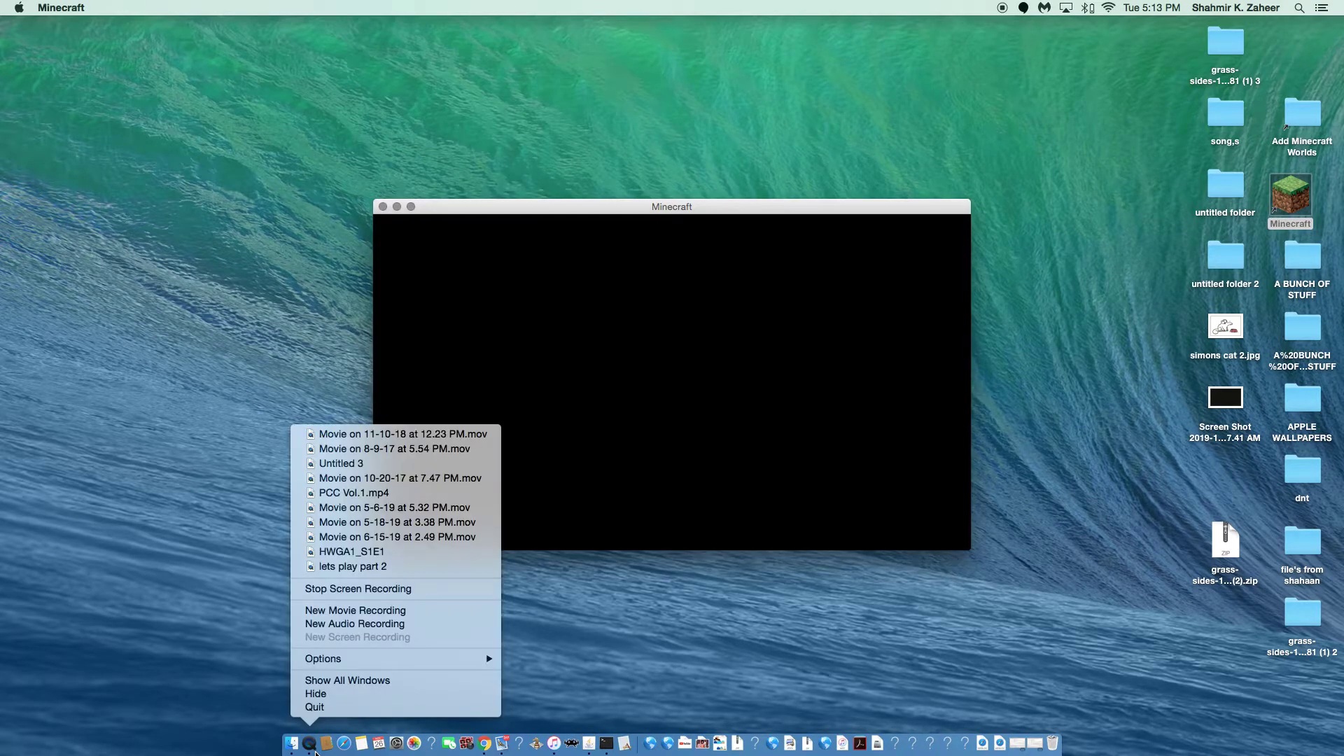
{"action": "left_click", "coordinate": [4, 445]}
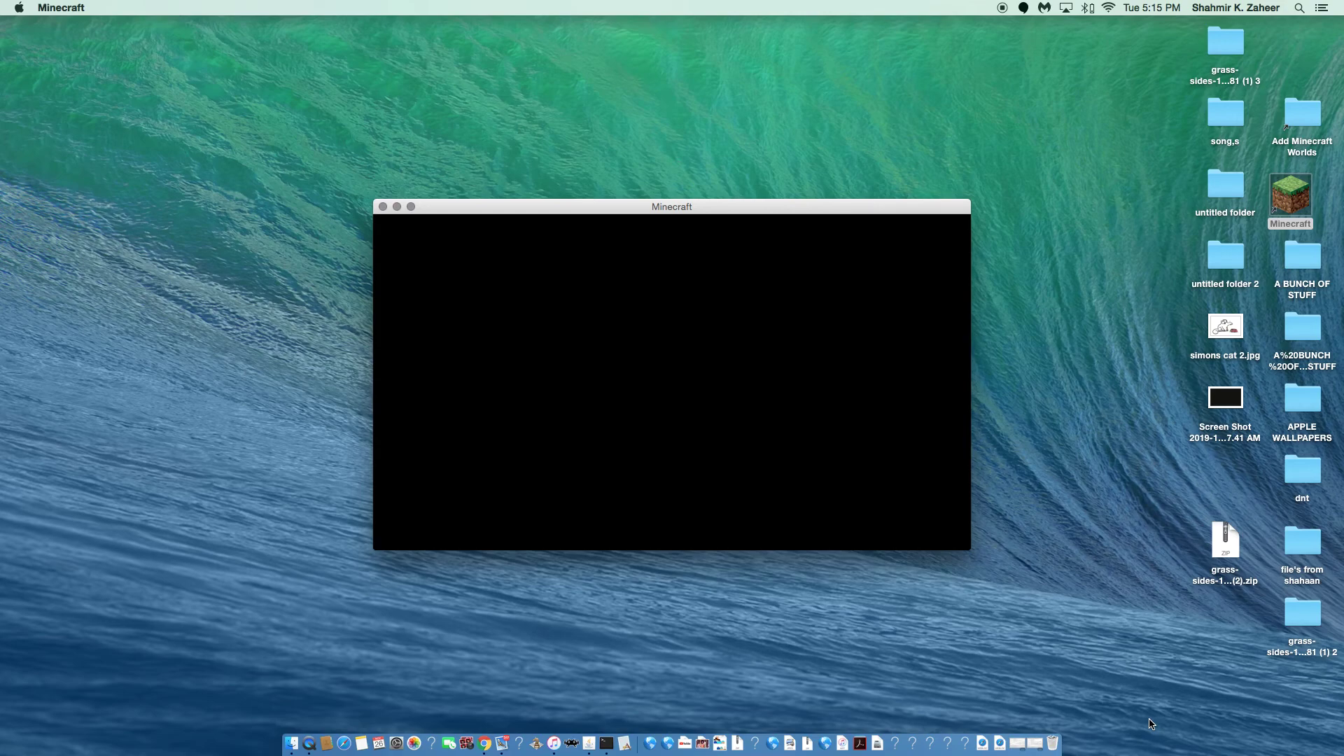
Close the black Minecraft game window and the Minecraft Launcher window.
{"action": "left_click", "coordinate": [383, 206]}
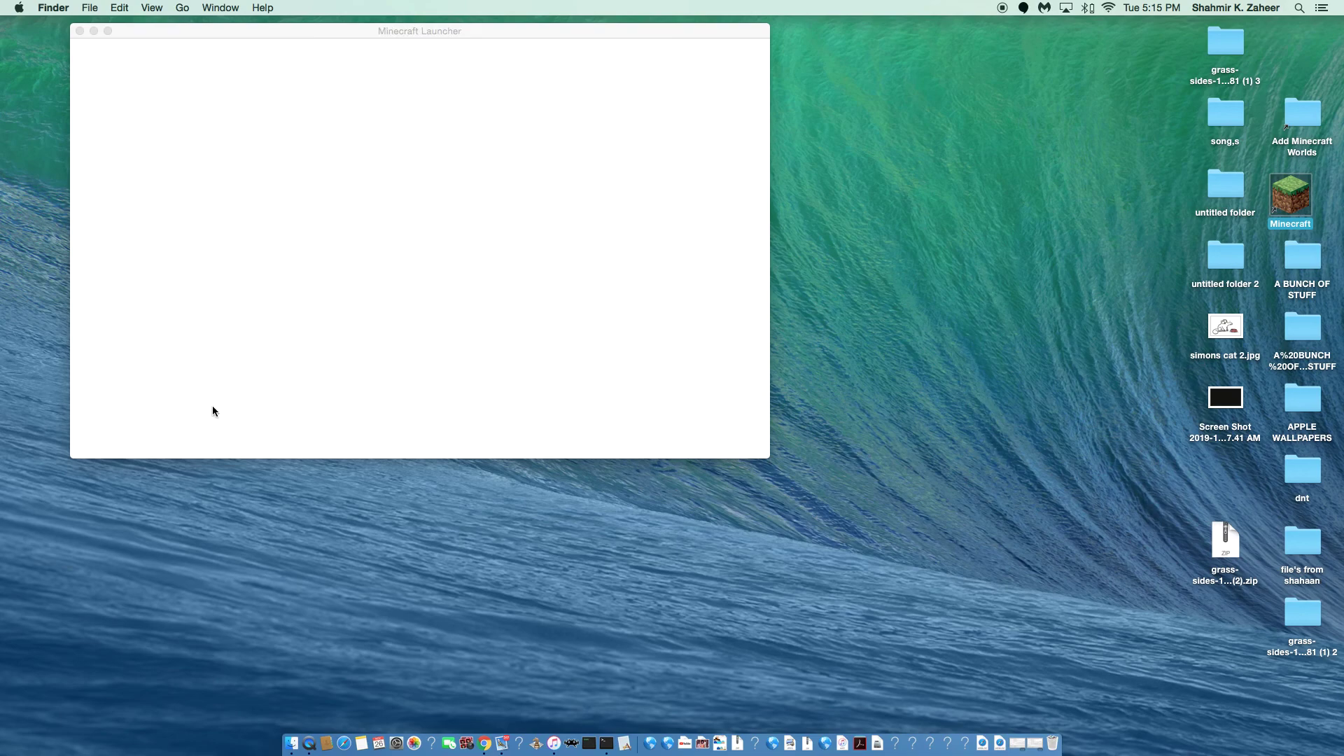
{"action": "left_click", "coordinate": [79, 30]}
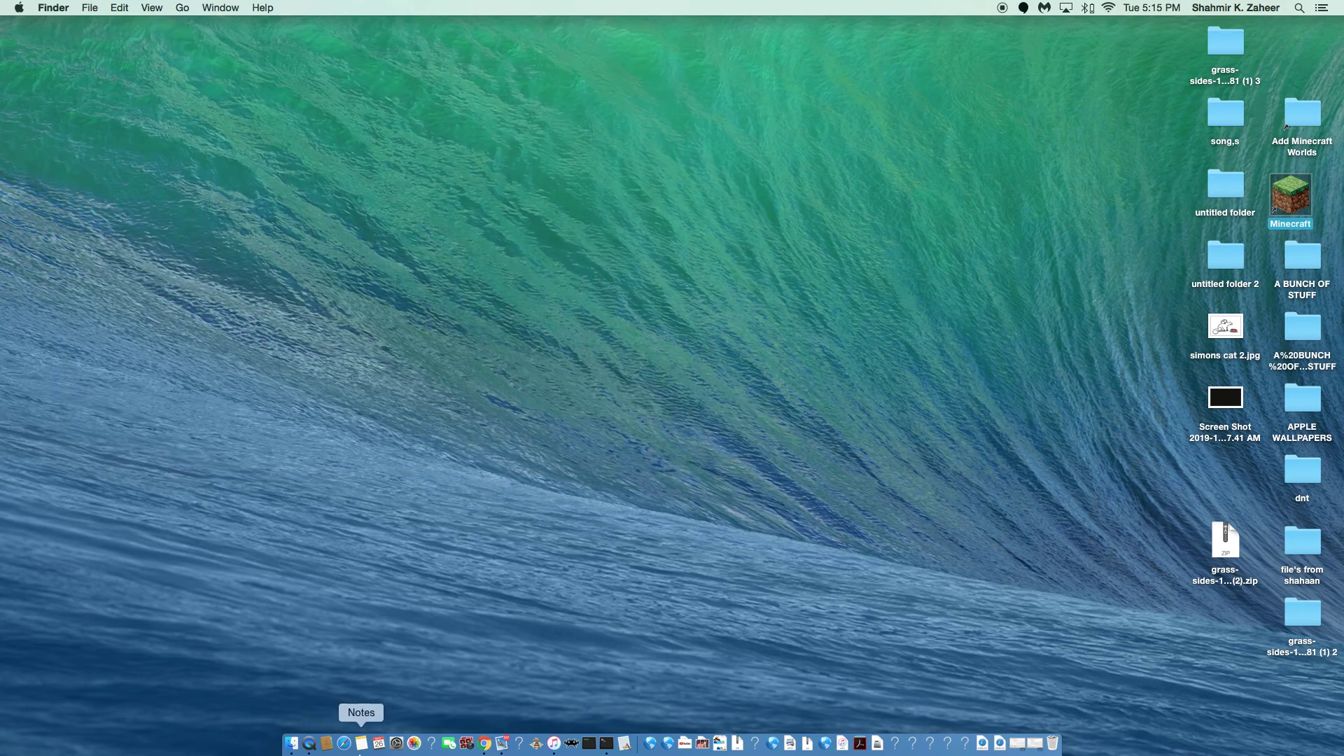
{"action": "right_click", "coordinate": [306, 742]}
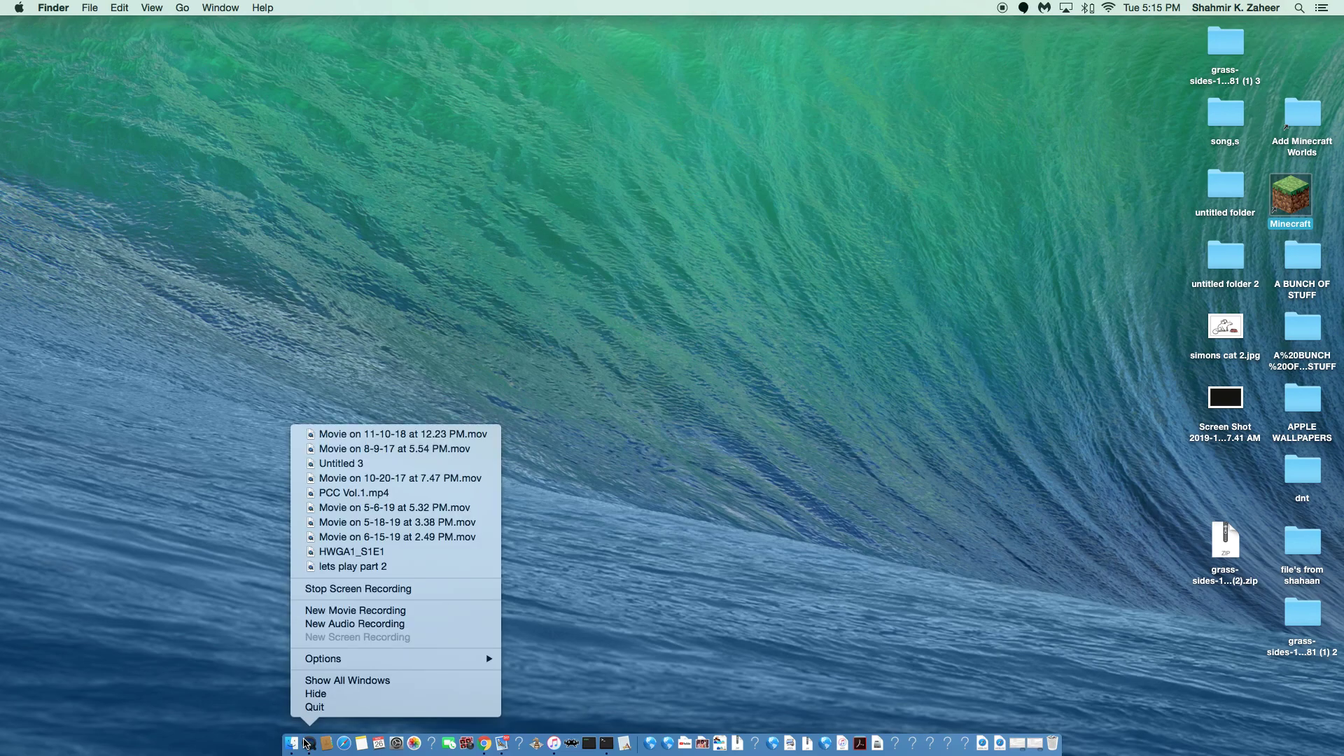